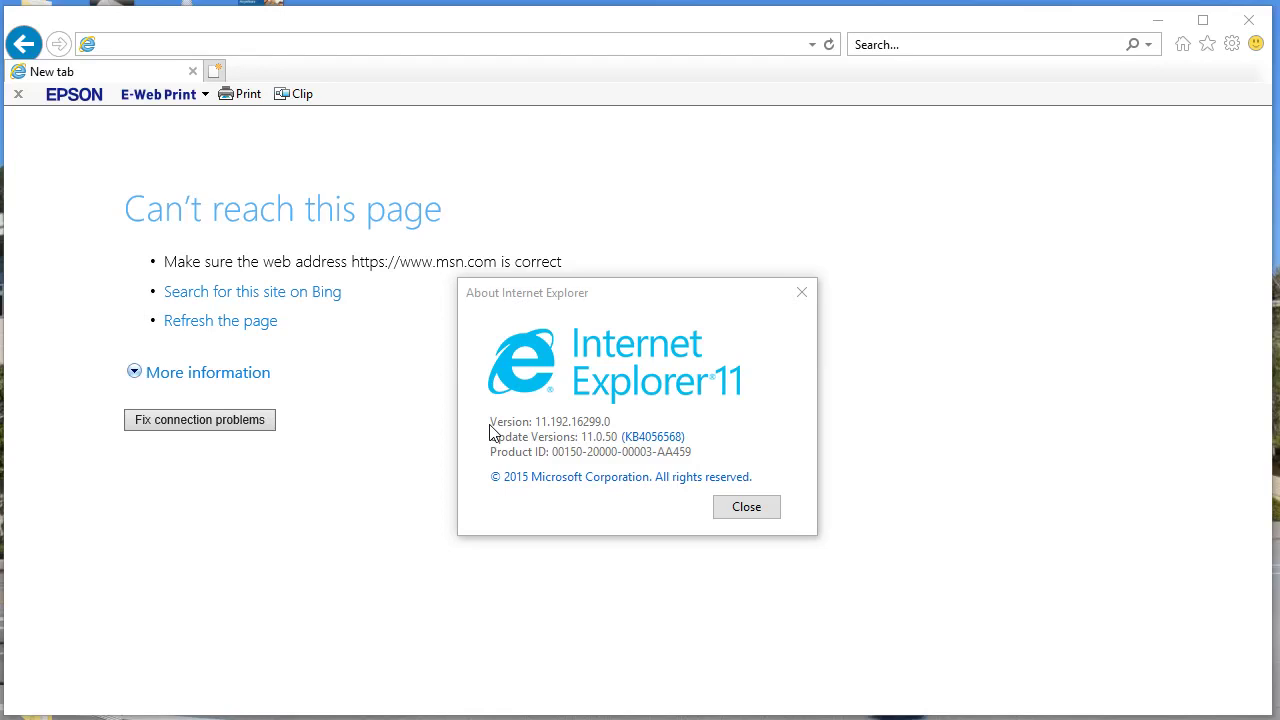
- Move the About Internet Explorer box higher and then close it
left_click_drag(614, 297, 620, 253)
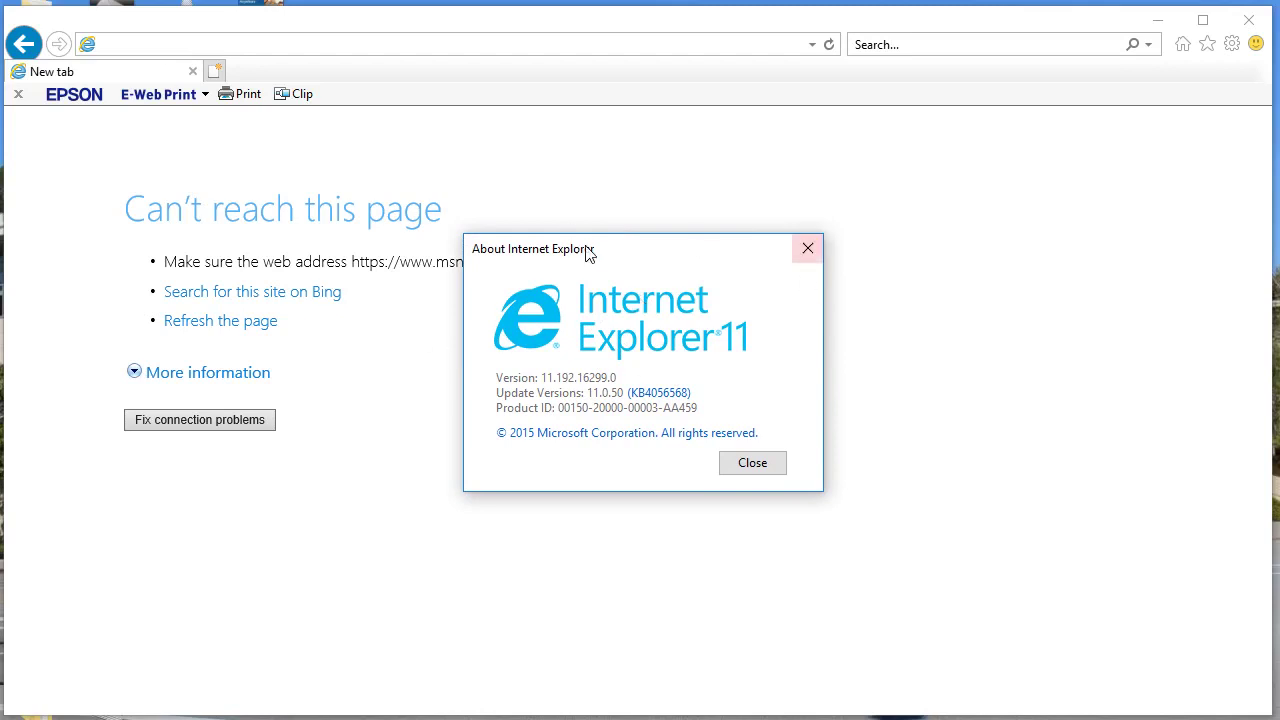
left_click(813, 247)
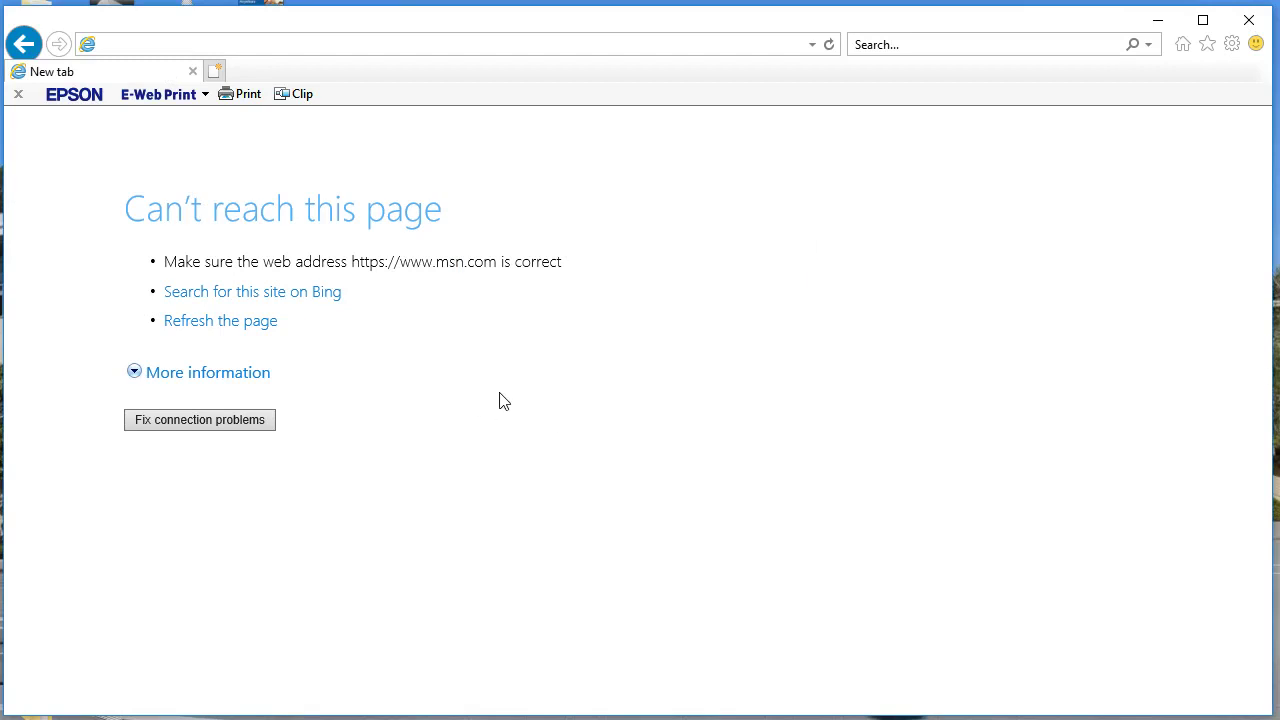
- Open Internet Options from the gear menu and centre it, leaving 'Delete browsing history on exit' unticked
left_click(1233, 45)
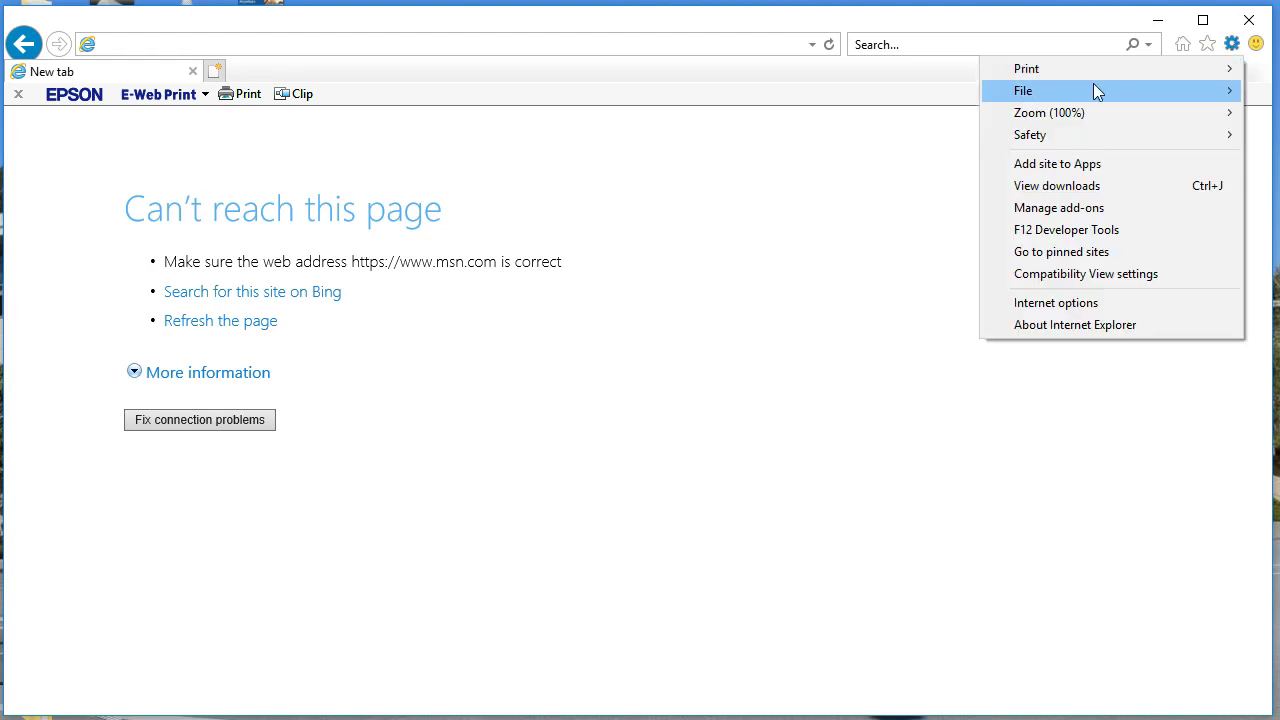
left_click(1077, 304)
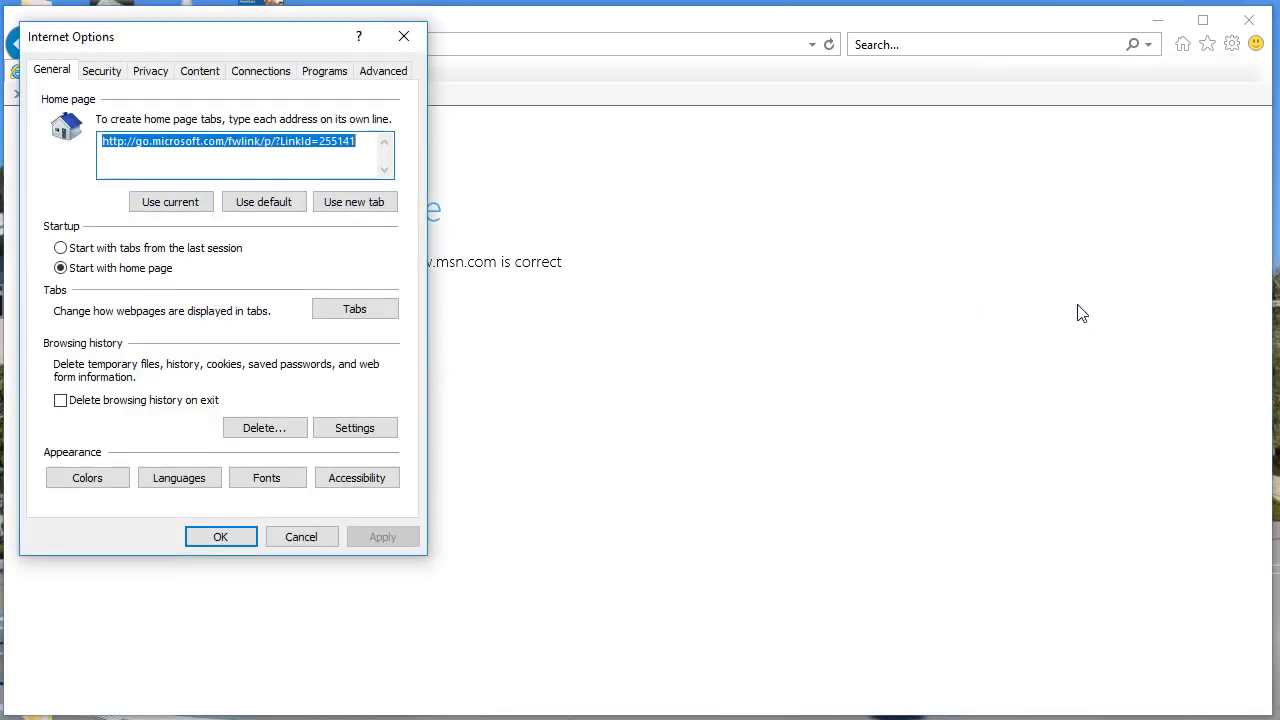
left_click_drag(220, 38, 600, 82)
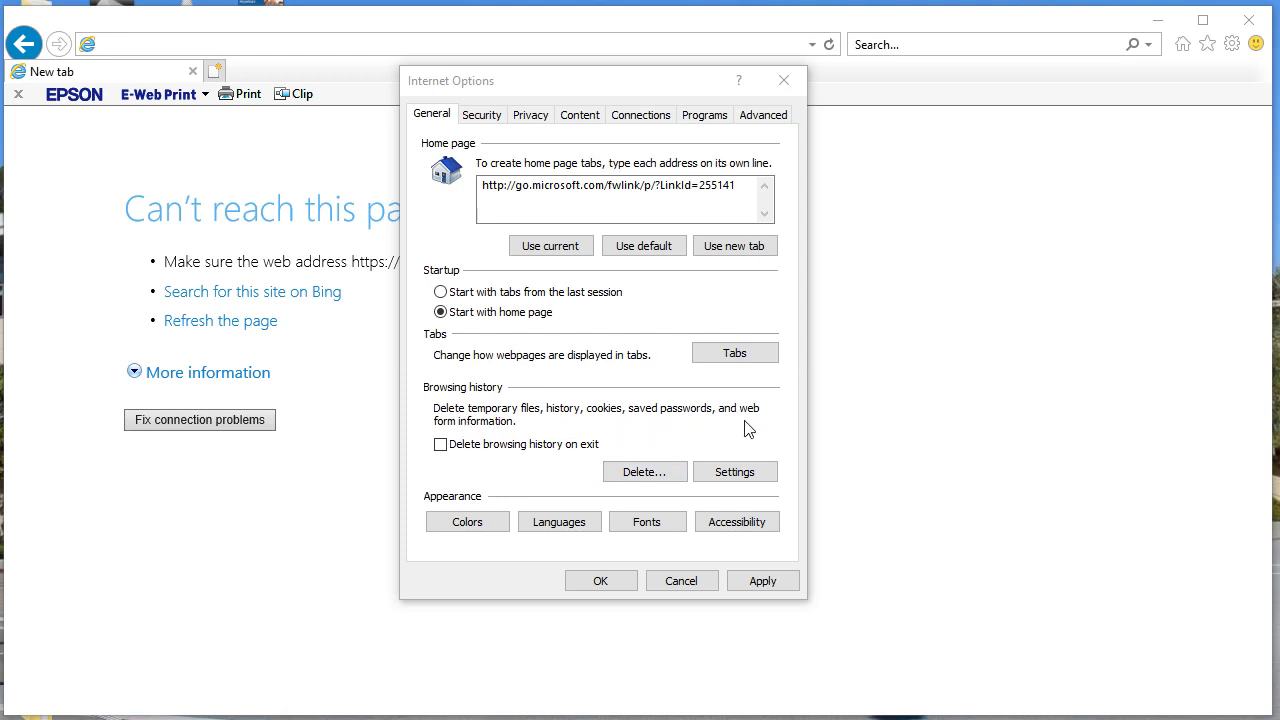
left_click(440, 446)
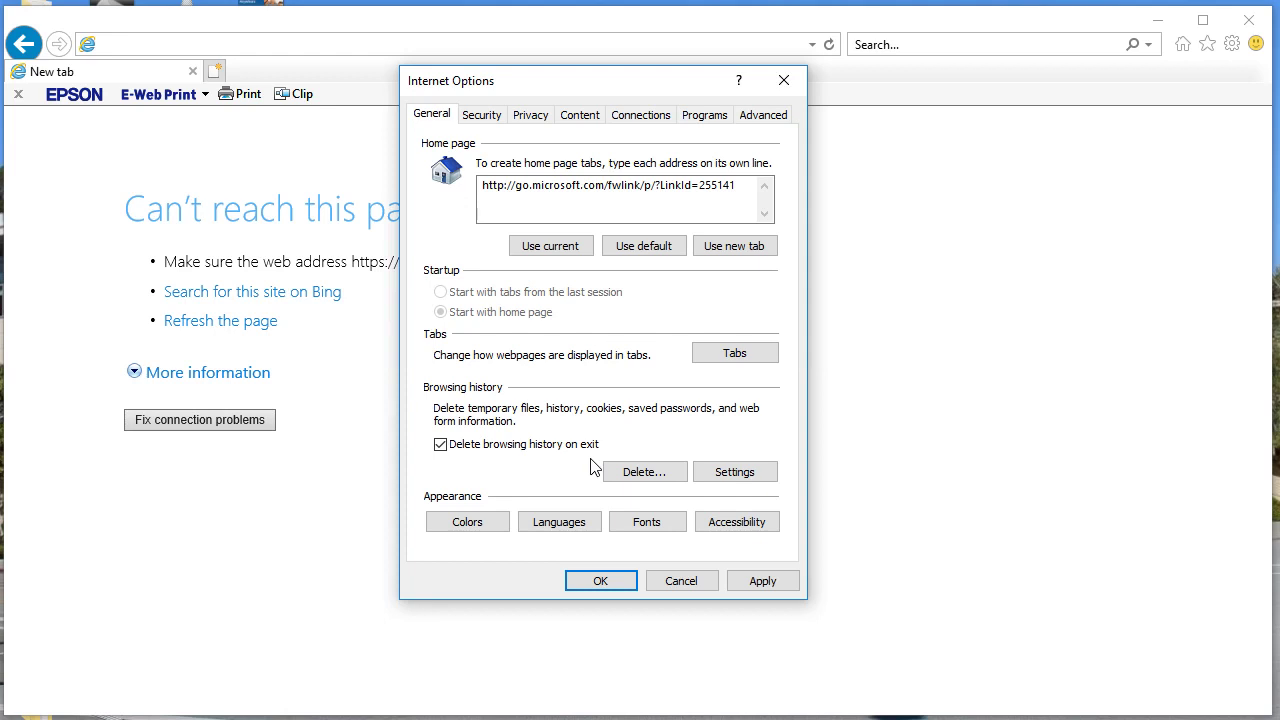
left_click(441, 447)
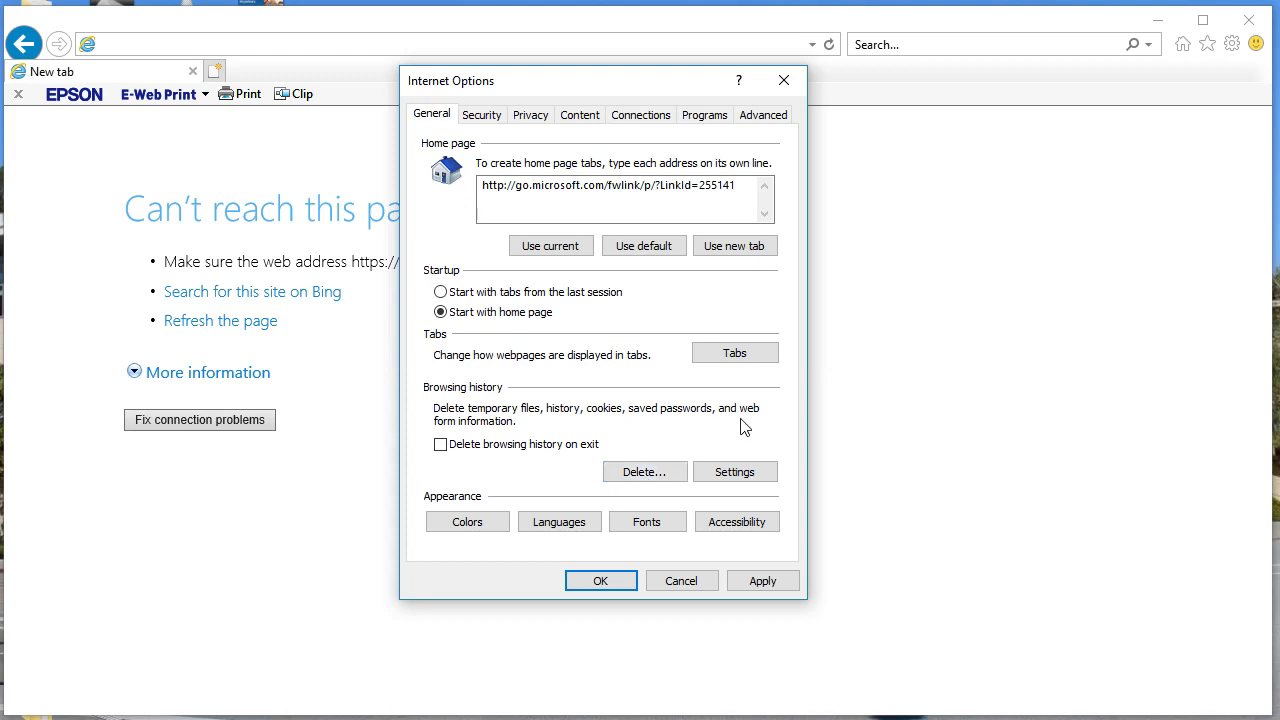
- Open Delete Browsing History, ticking then unticking tracking protection, passwords, form data and download history
left_click(645, 472)
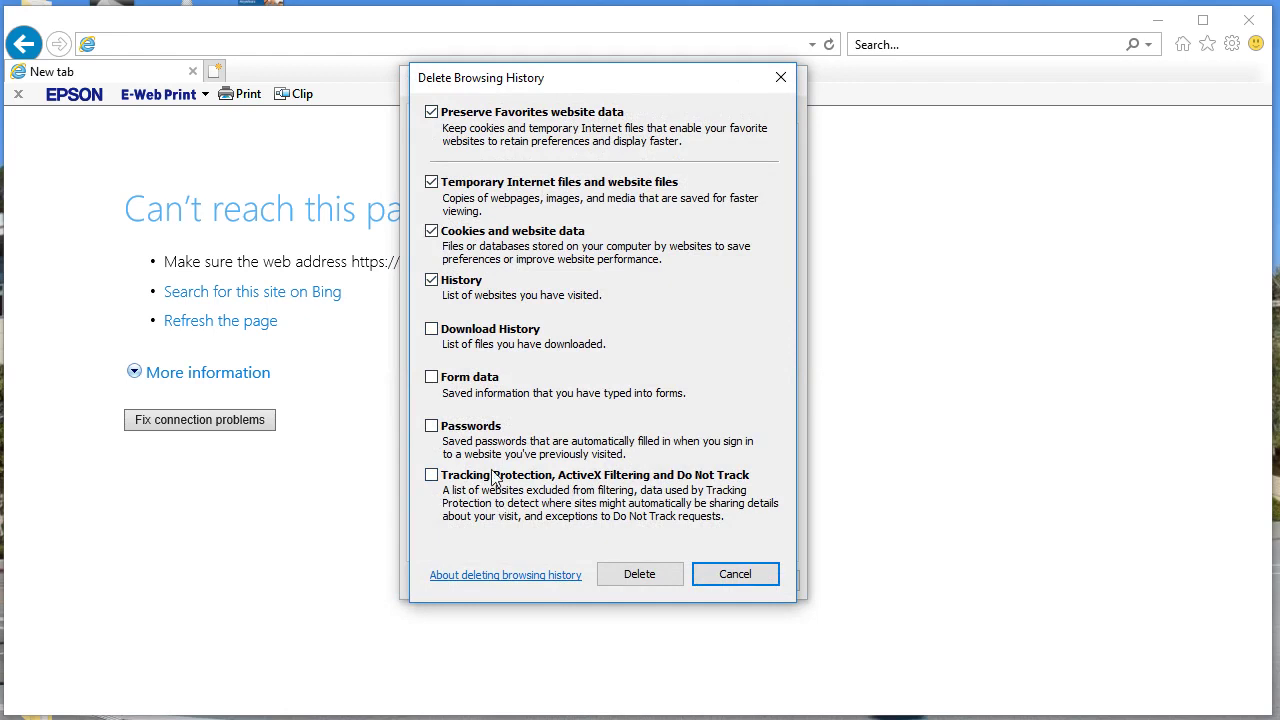
left_click(432, 476)
left_click(431, 426)
left_click(431, 378)
left_click(431, 330)
left_click(431, 330)
left_click(431, 378)
left_click(431, 426)
left_click(431, 476)
left_click(527, 586)
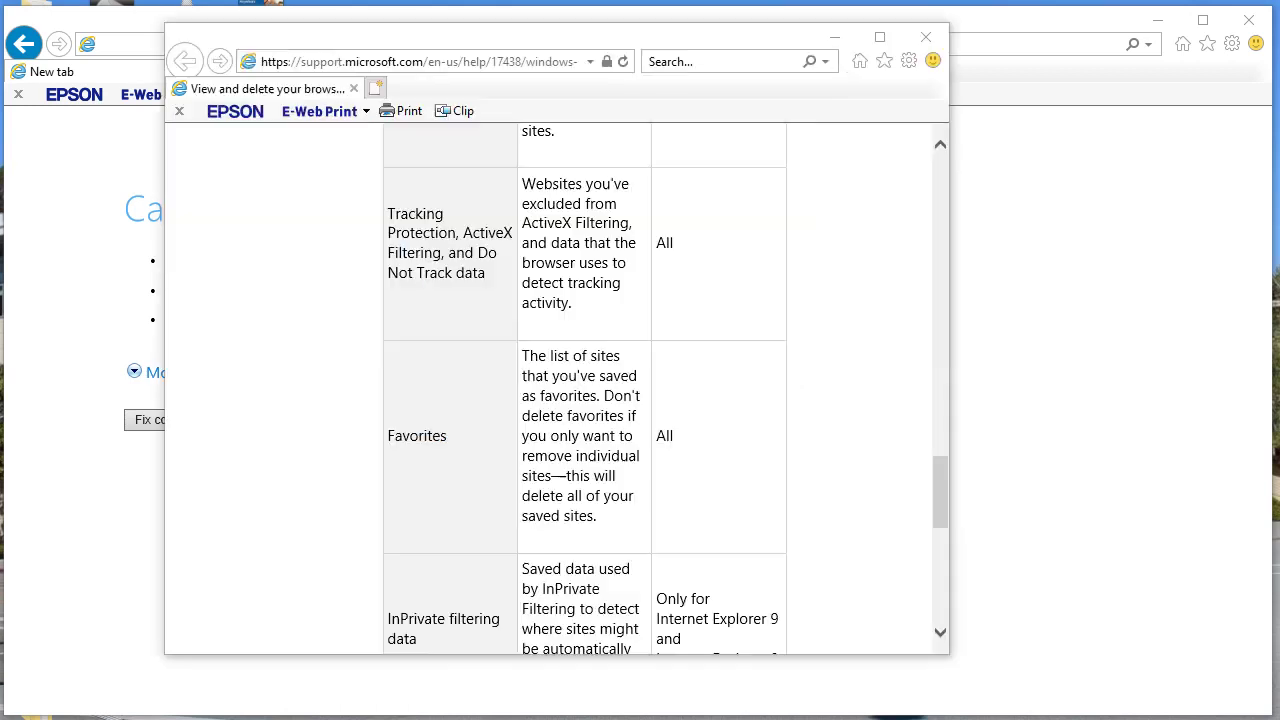
scroll(584, 262, "down", 3)
scroll(581, 272, "up", 4)
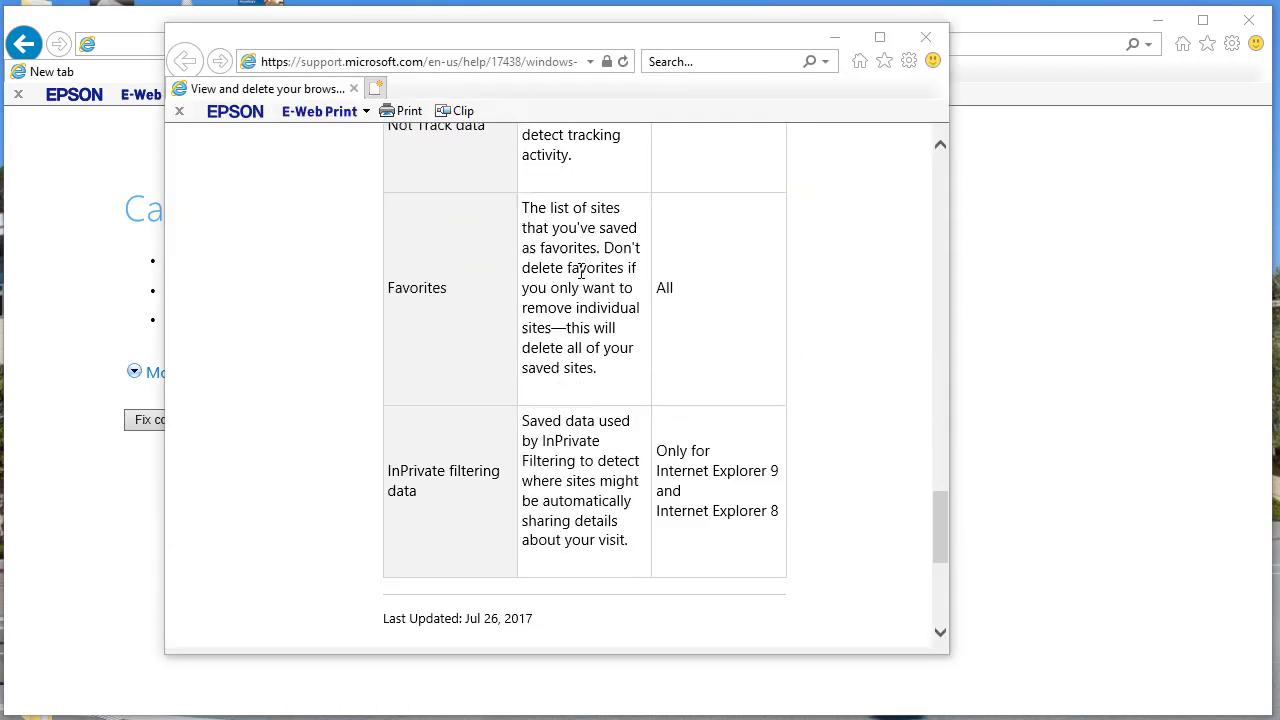
scroll(581, 272, "up", 10)
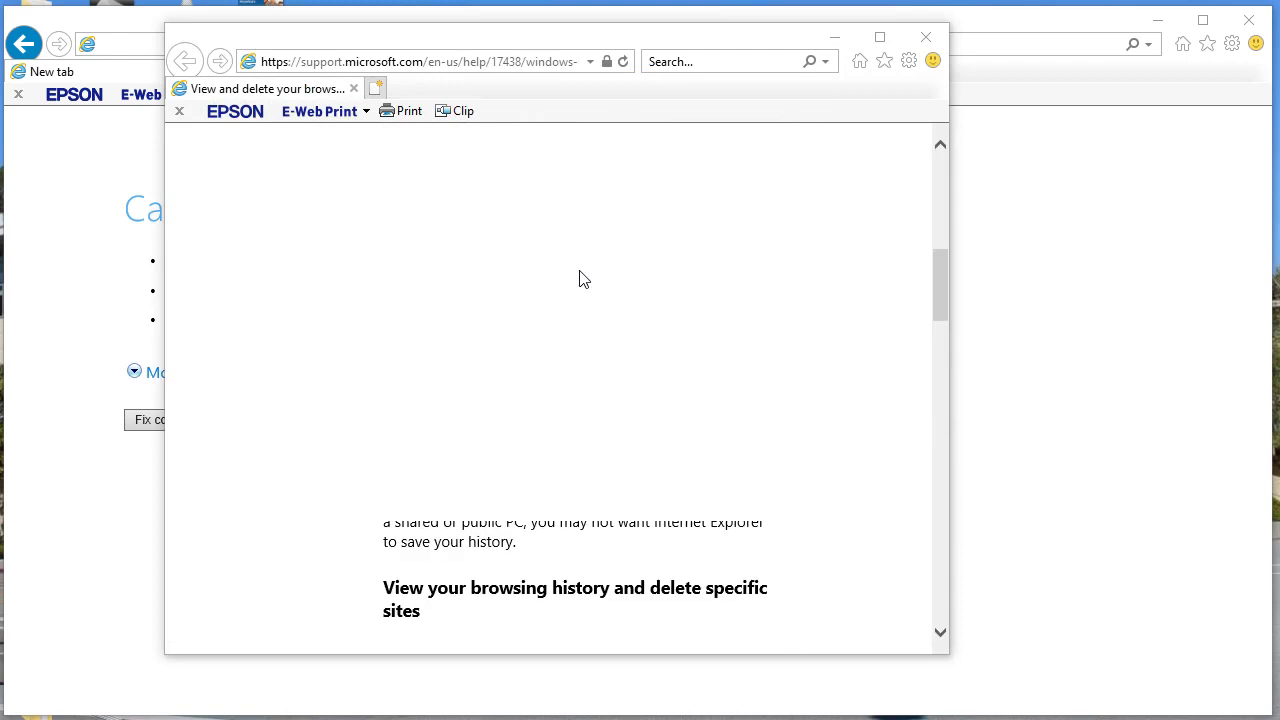
left_click(925, 38)
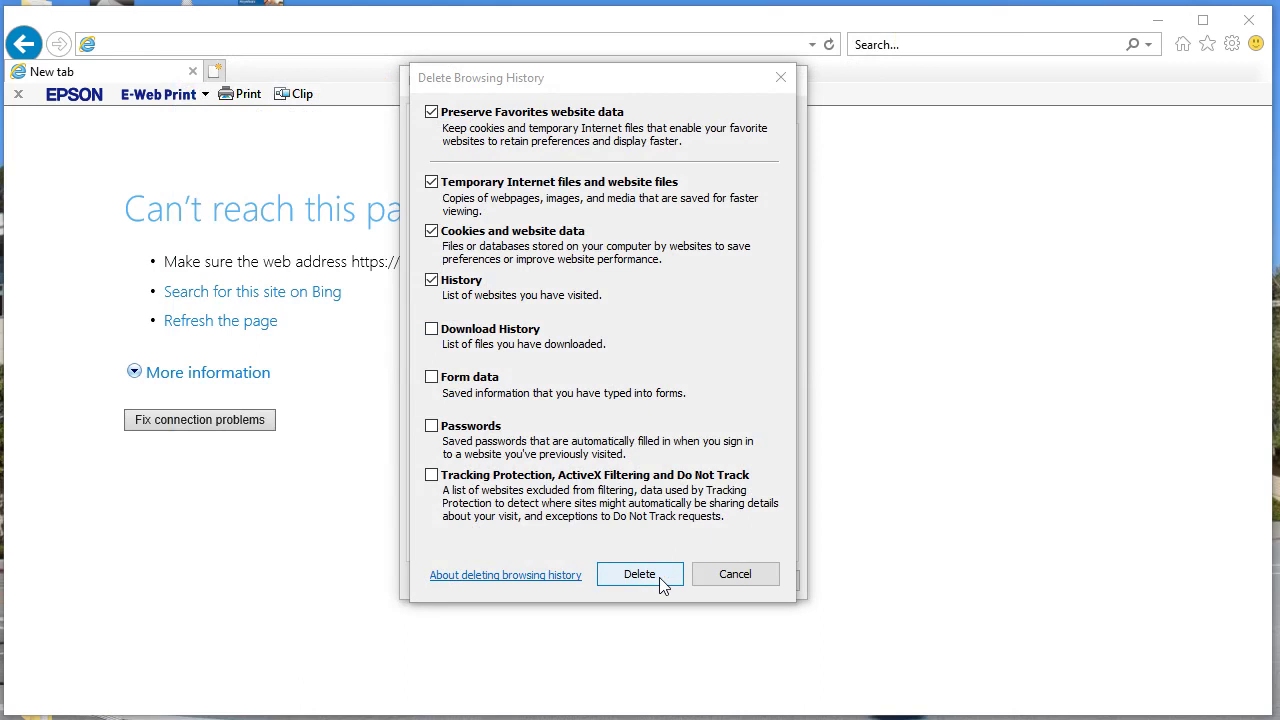
- In Website Data Settings, raise days kept in history to 21, then return to Temporary Internet Files
left_click(745, 577)
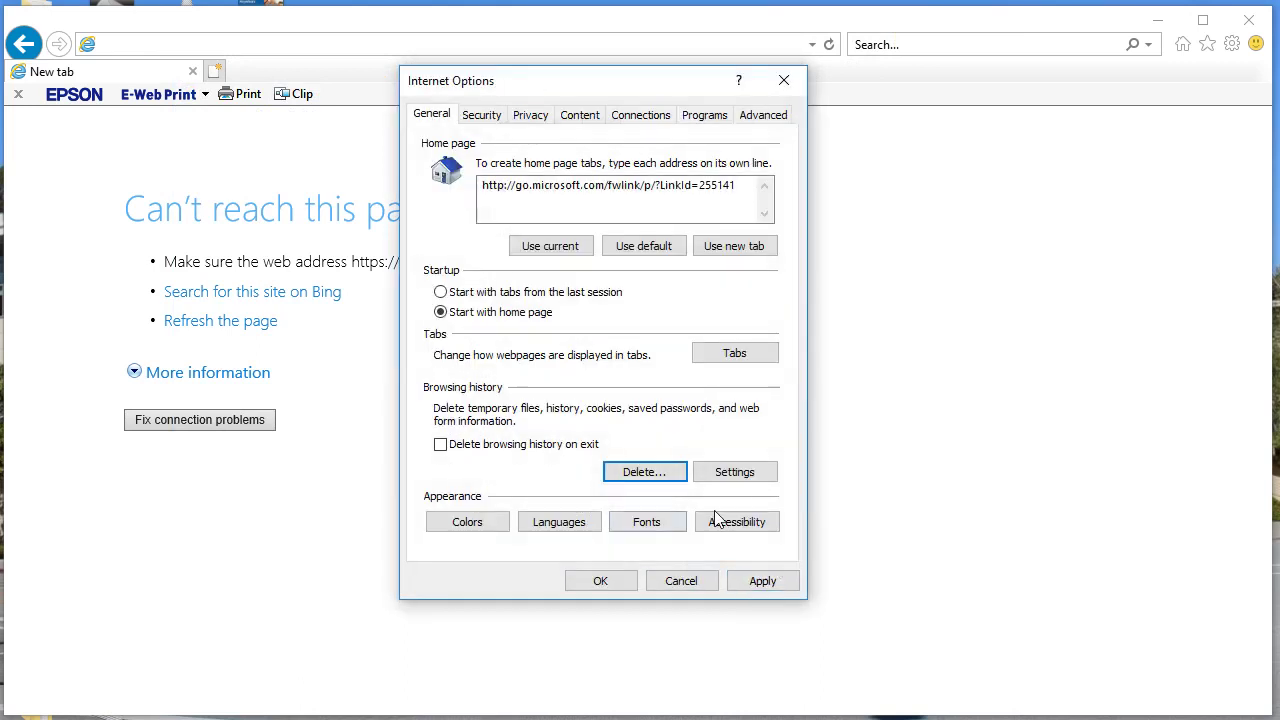
left_click(739, 478)
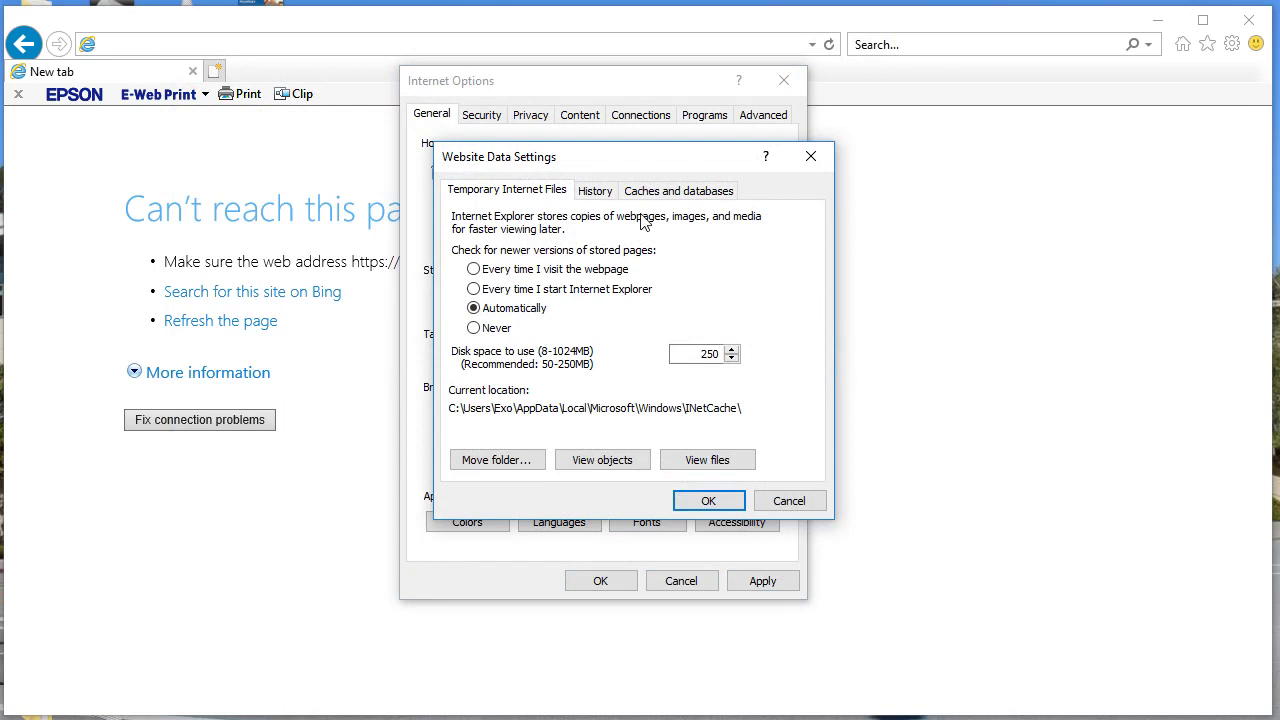
left_click(689, 197)
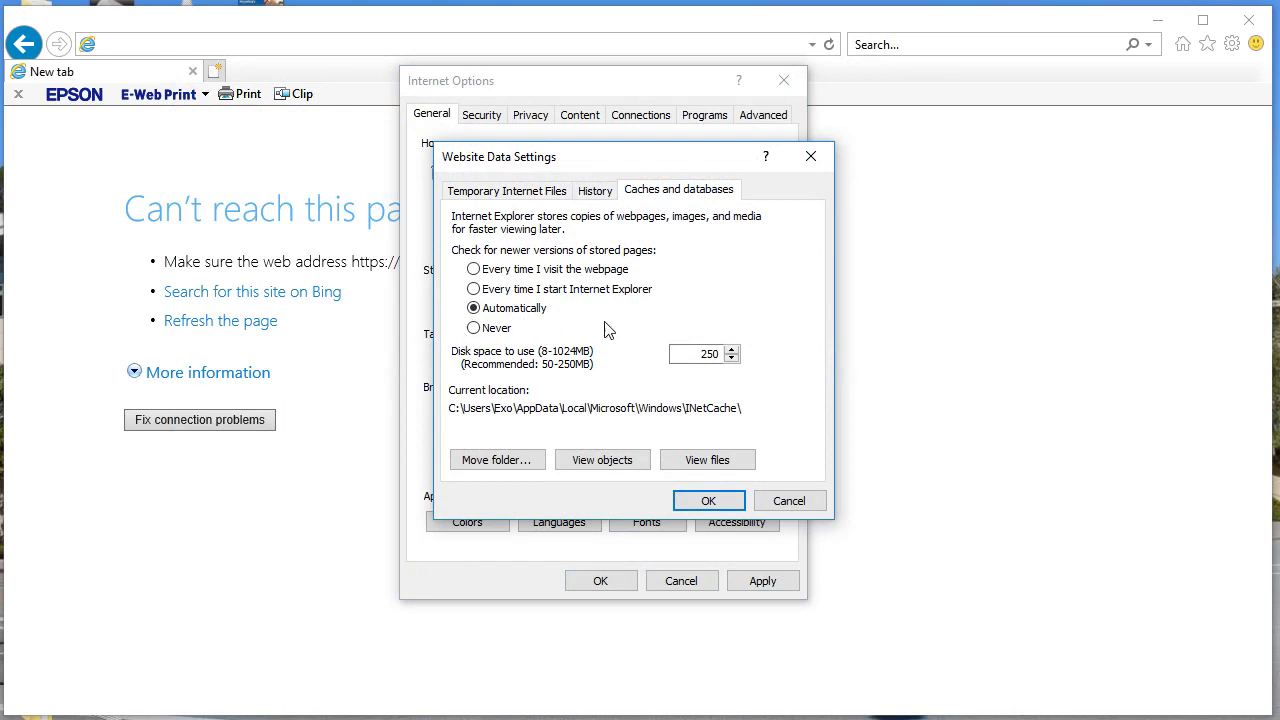
left_click(598, 191)
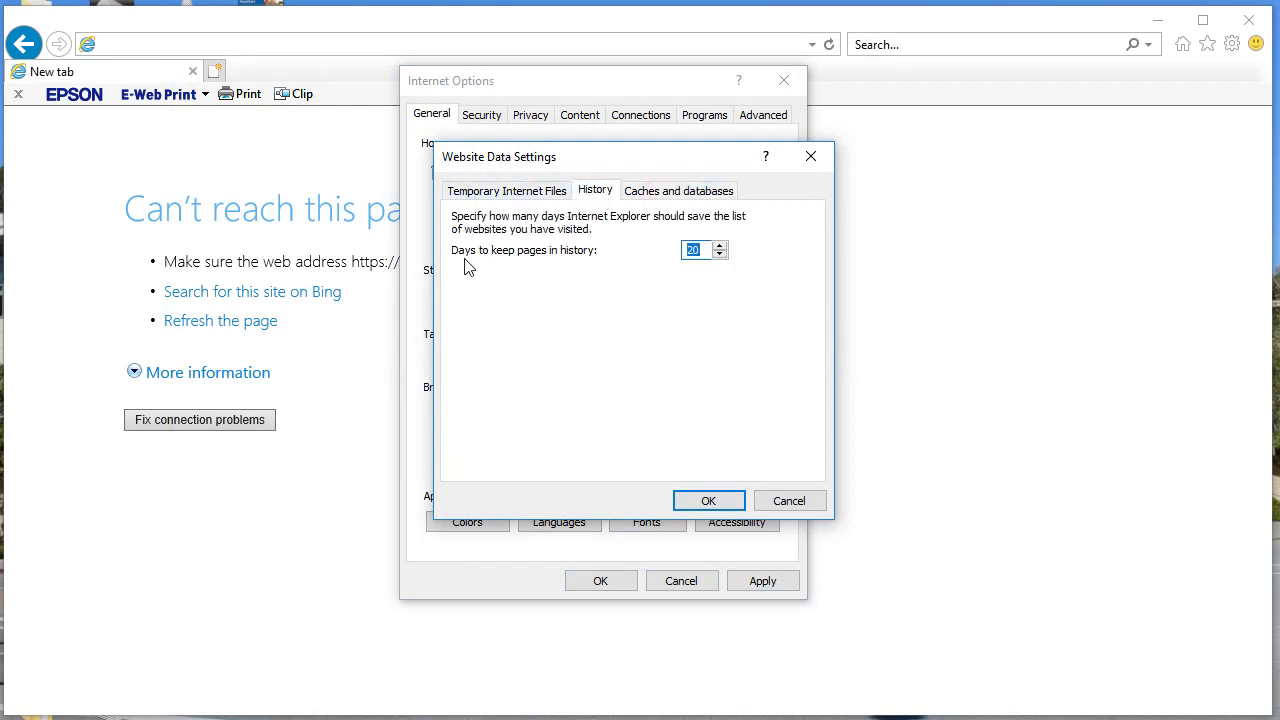
left_click(719, 247)
left_click(517, 199)
left_click(594, 190)
left_click(515, 196)
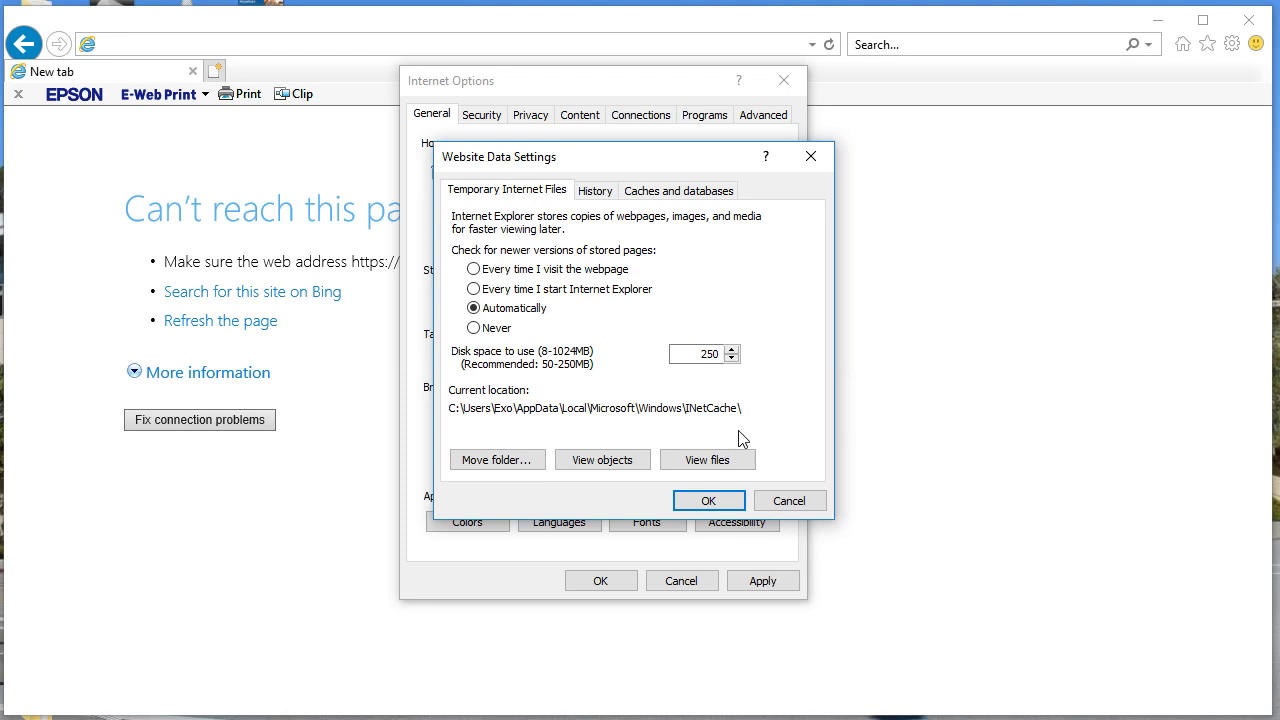
- Cancel choosing a new cache folder location and view the INetCache temporary files folder
left_click(495, 460)
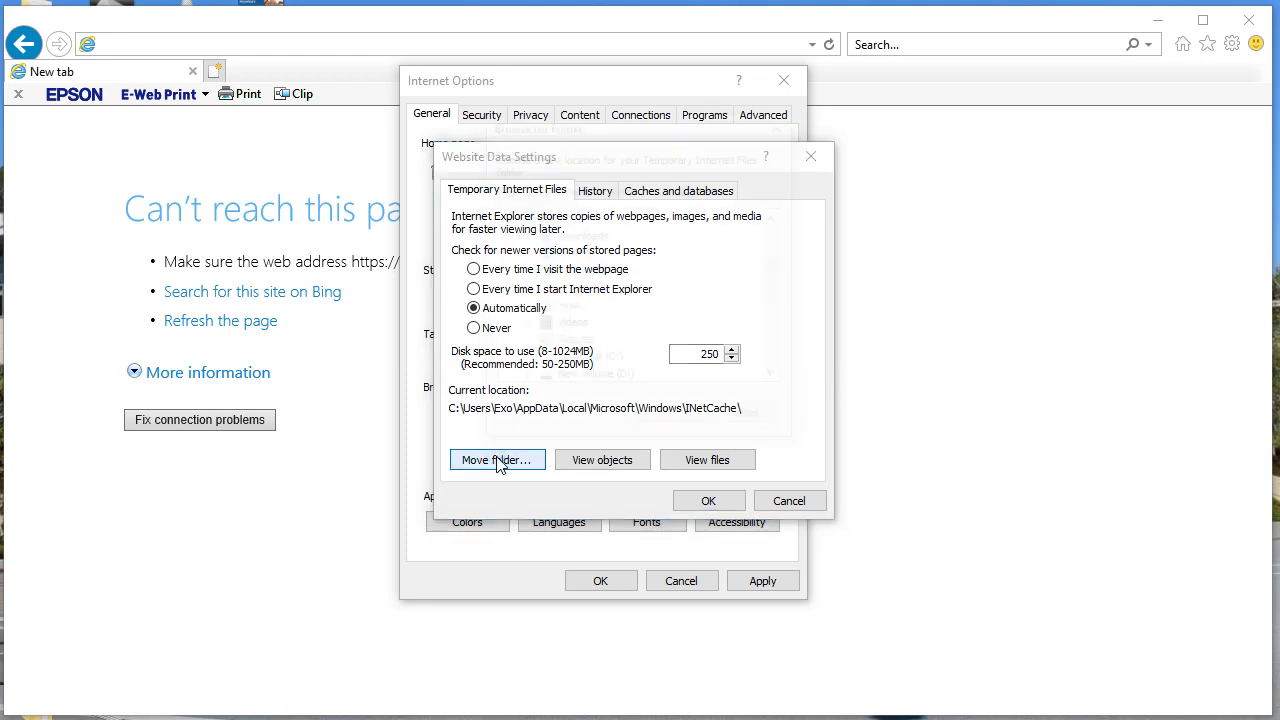
scroll(610, 258, "down", 4)
scroll(580, 334, "up", 5)
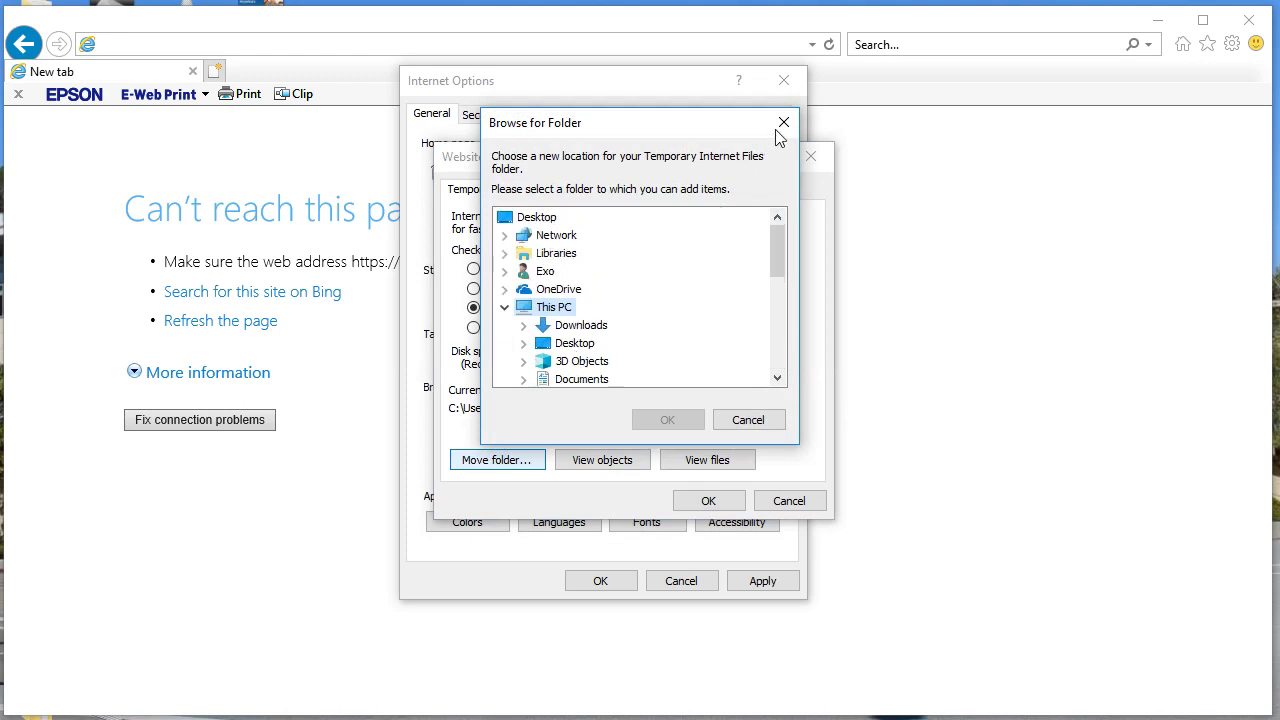
scroll(649, 271, "down", 2)
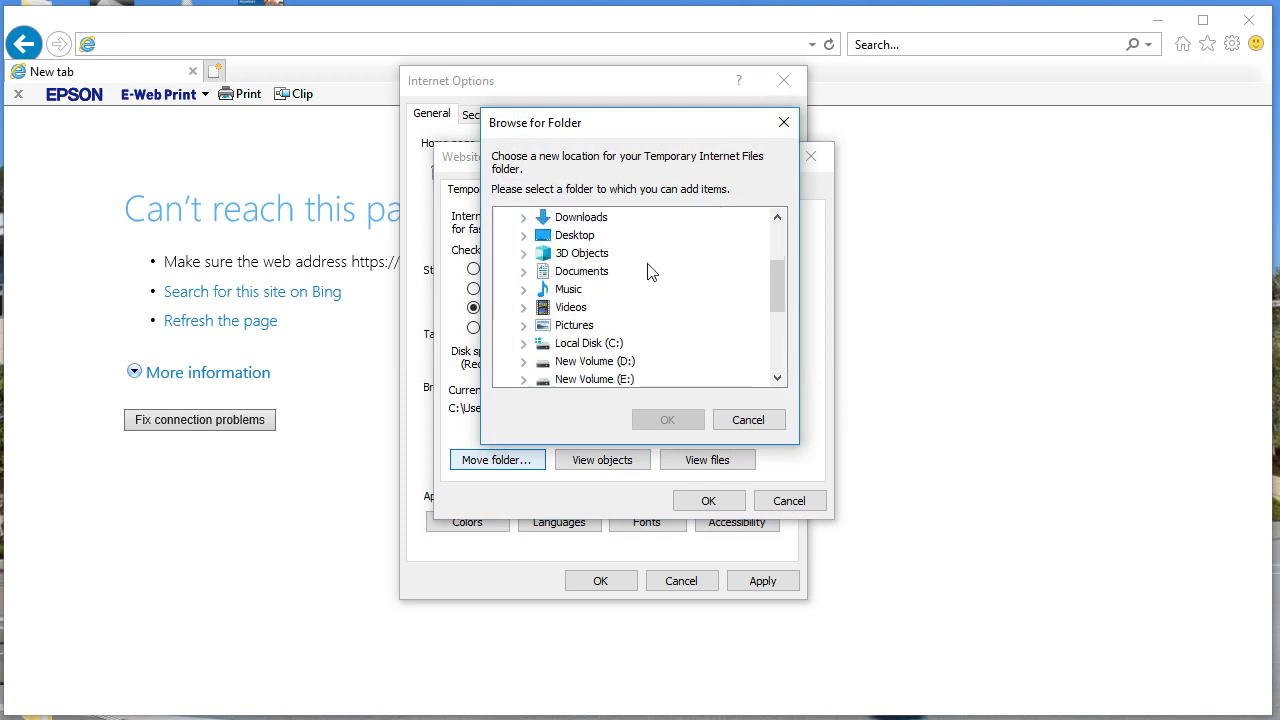
left_click(784, 122)
left_click(710, 466)
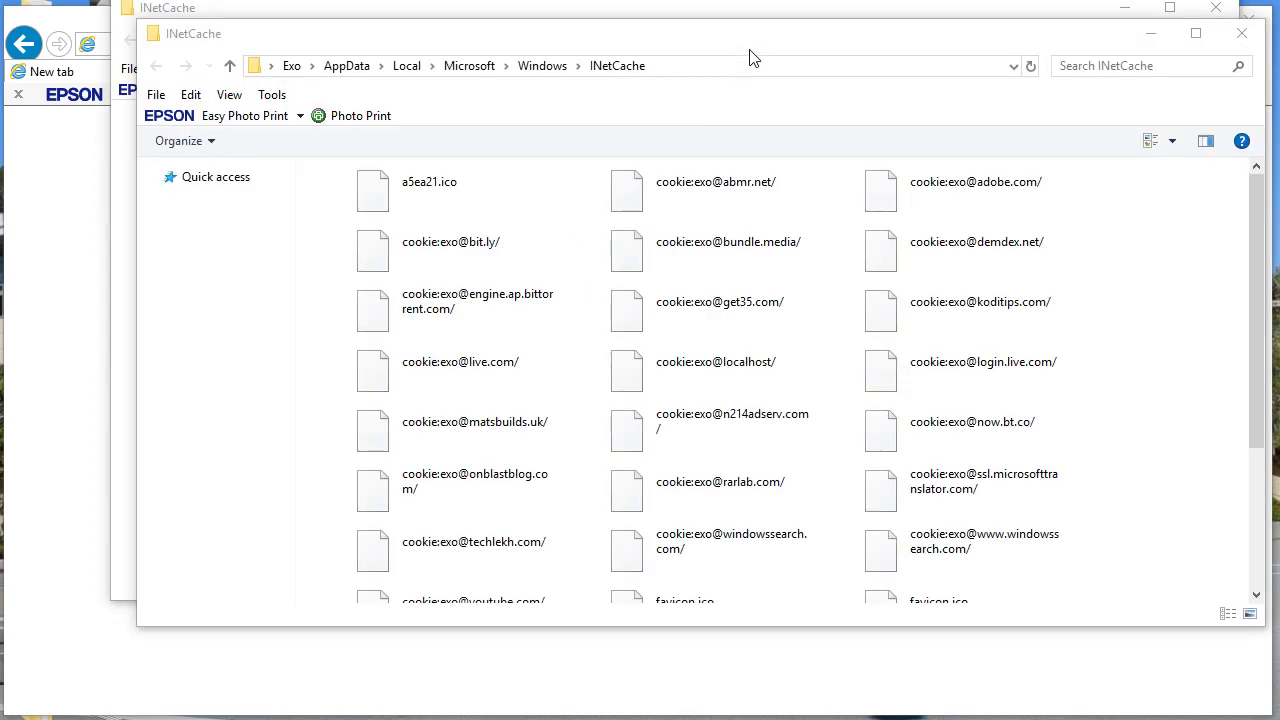
- Scroll through the 32 cached files in INetCache, then close both cache folder windows
left_click_drag(755, 41, 714, 52)
scroll(557, 323, "down", 3)
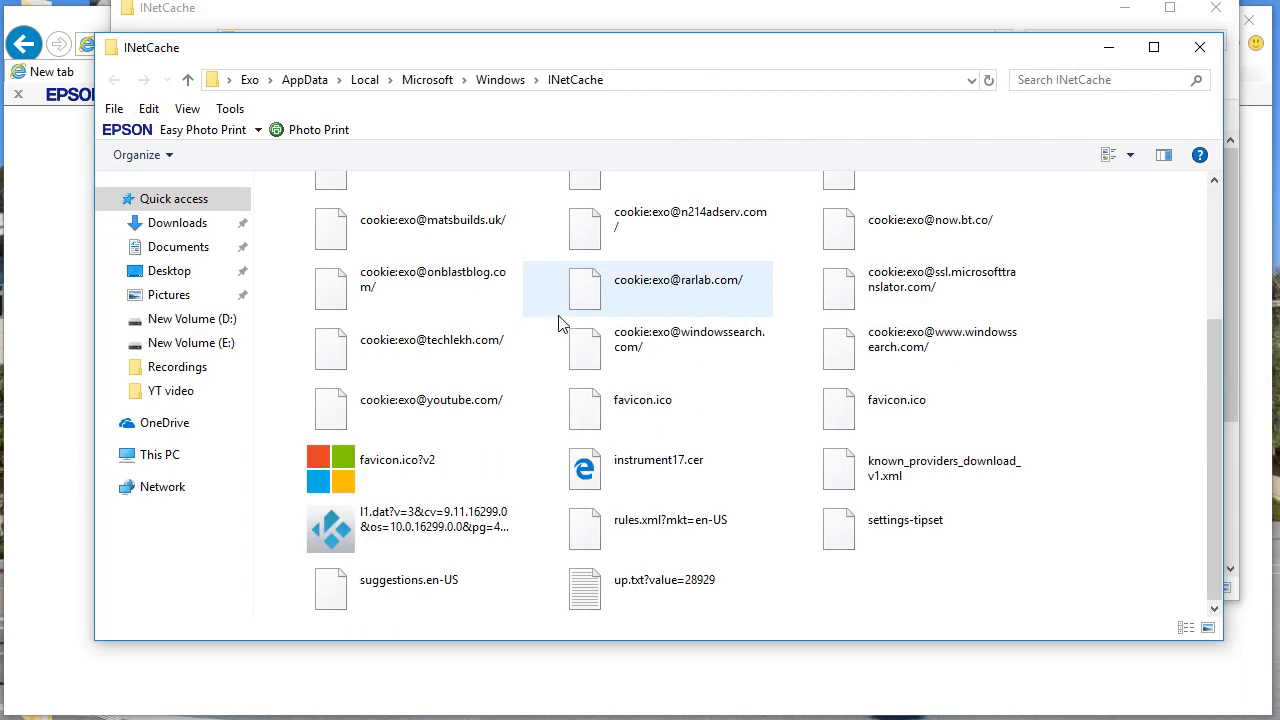
scroll(600, 330, "up", 3)
scroll(645, 440, "down", 1)
scroll(641, 465, "up", 1)
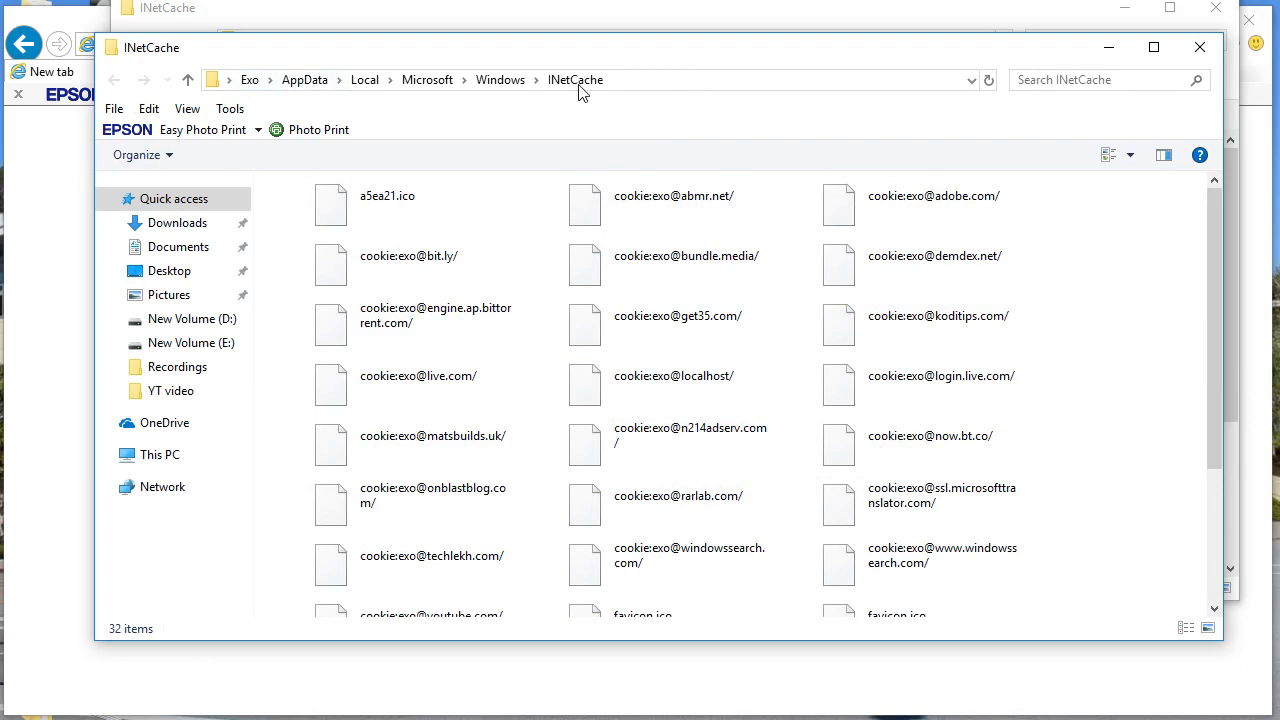
left_click(1200, 47)
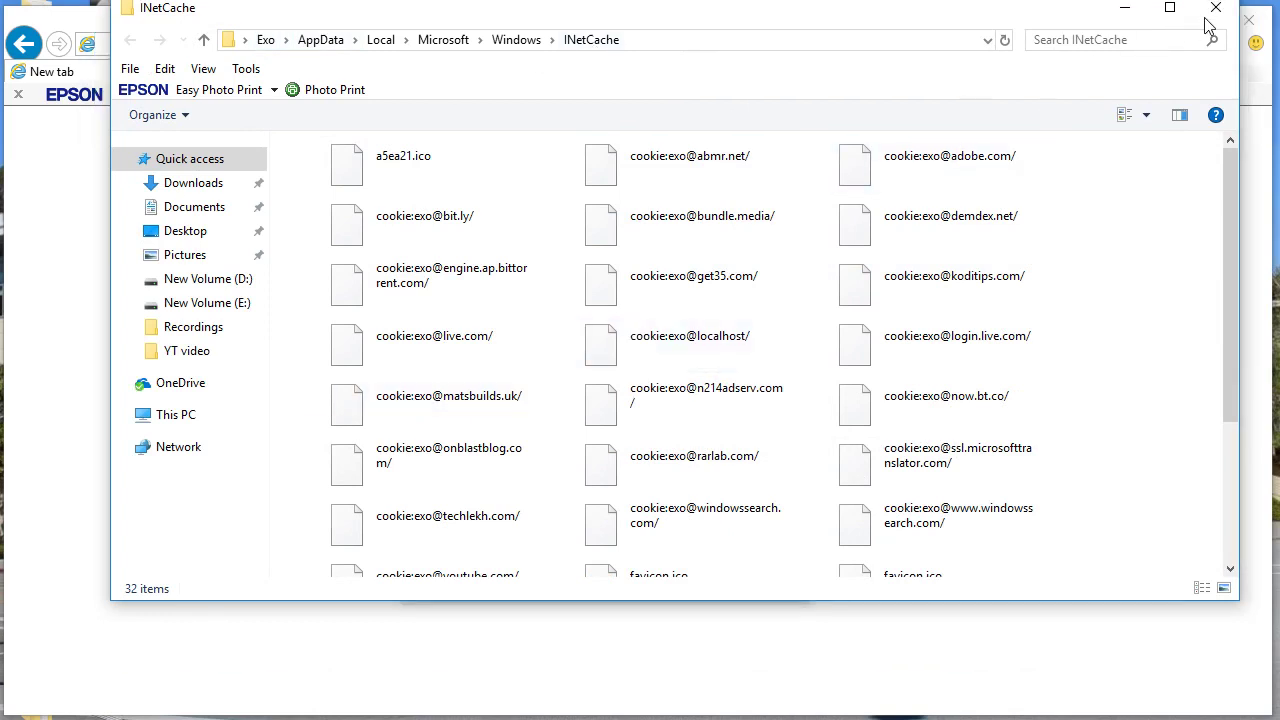
left_click(1214, 10)
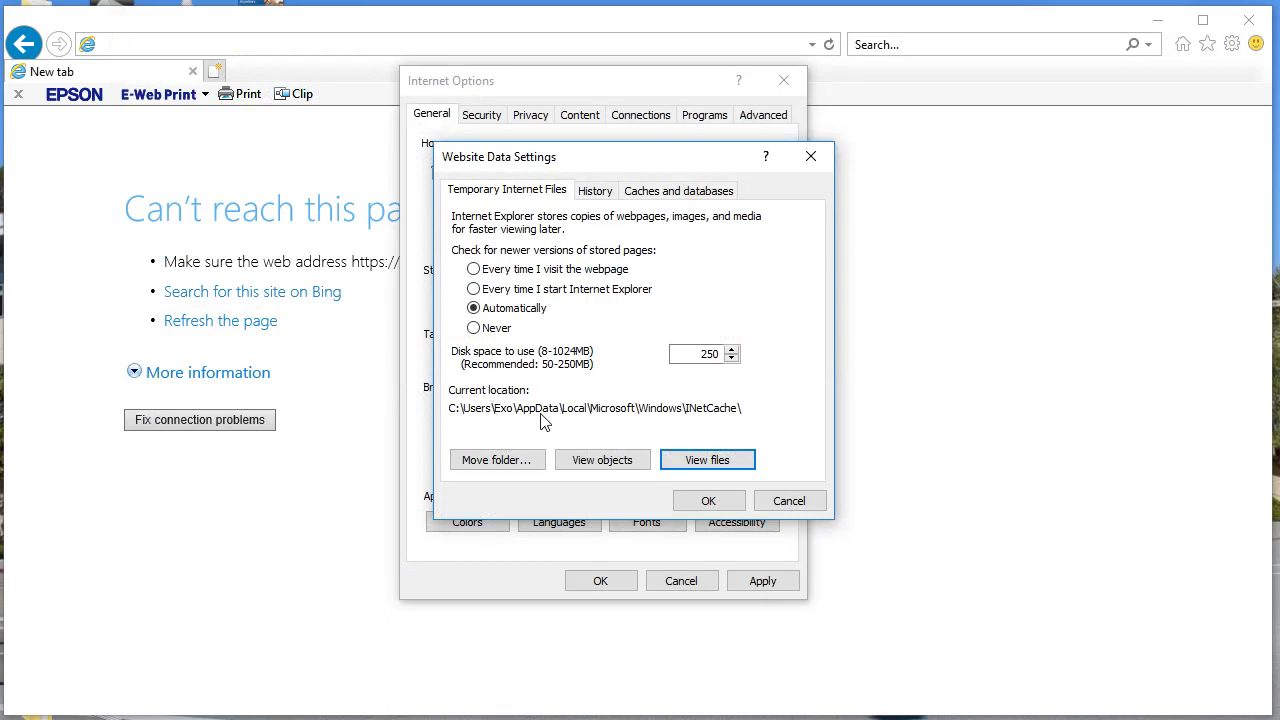
- Reopen the cache folder, close it again, and close Website Data Settings
left_click(700, 465)
left_click(710, 462)
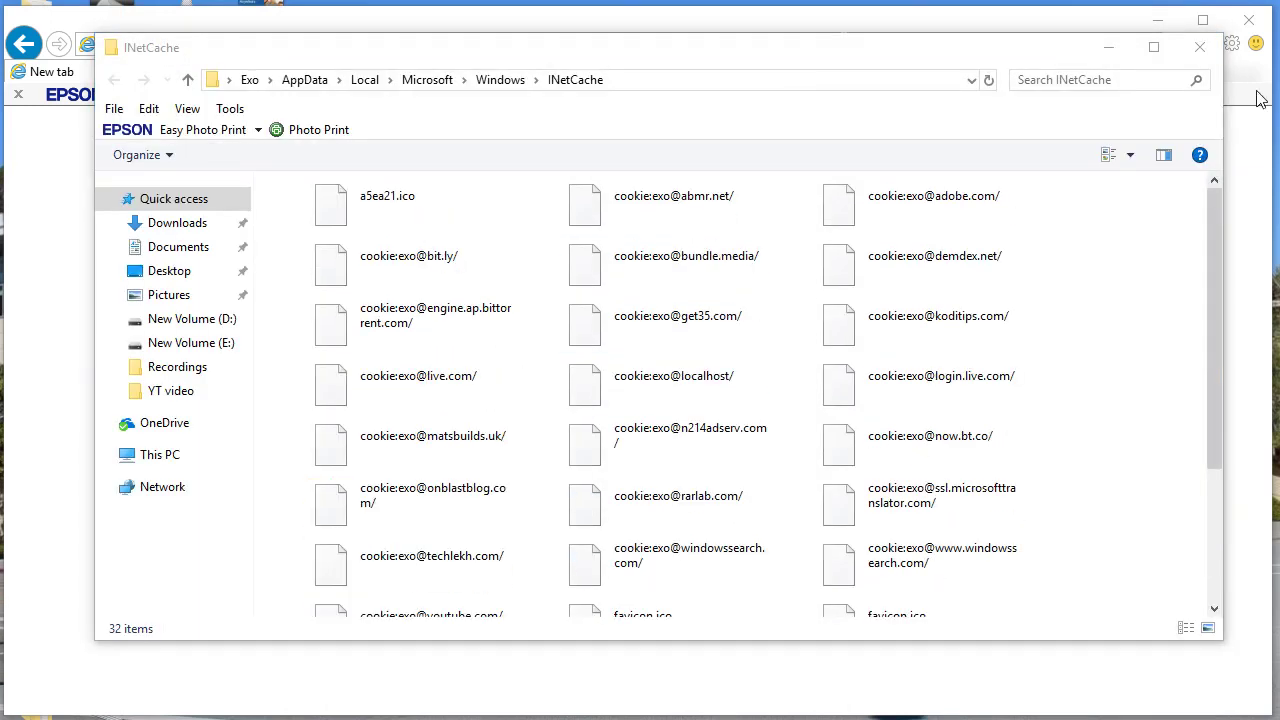
left_click(1199, 47)
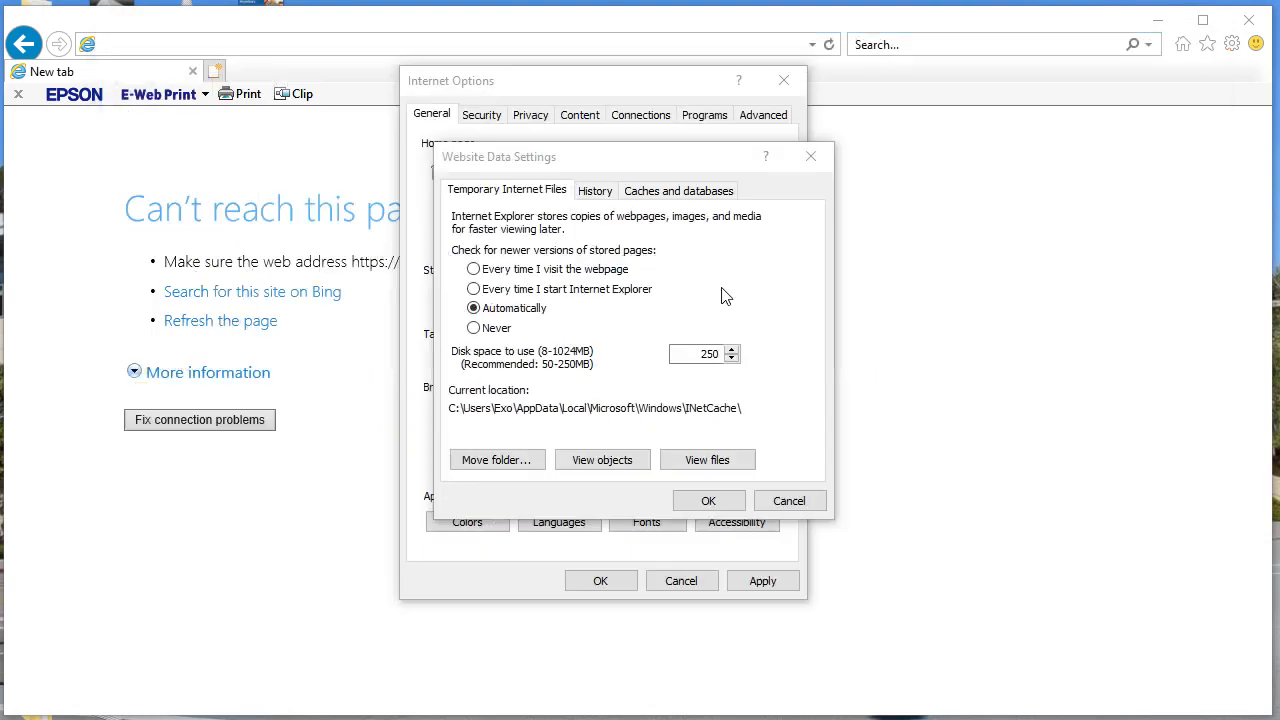
left_click(811, 157)
- Delete browsing history with defaults, then again with Download History and Form data added
left_click(644, 469)
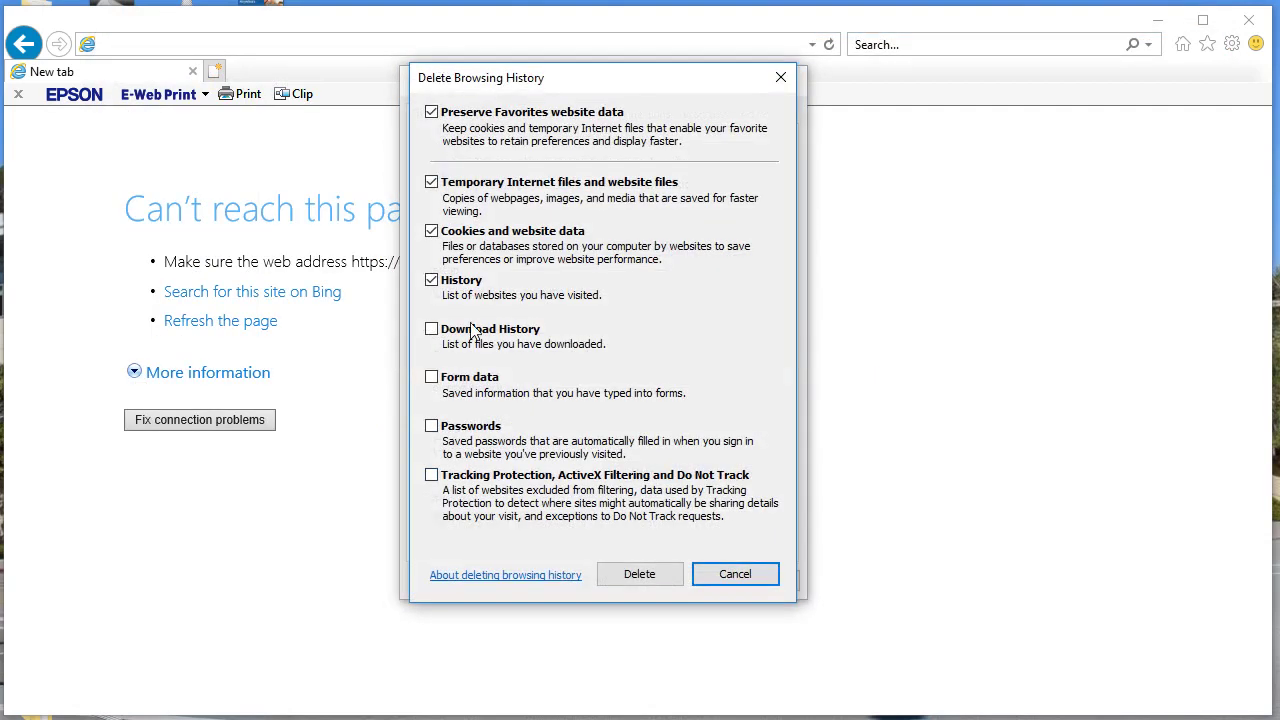
left_click(647, 577)
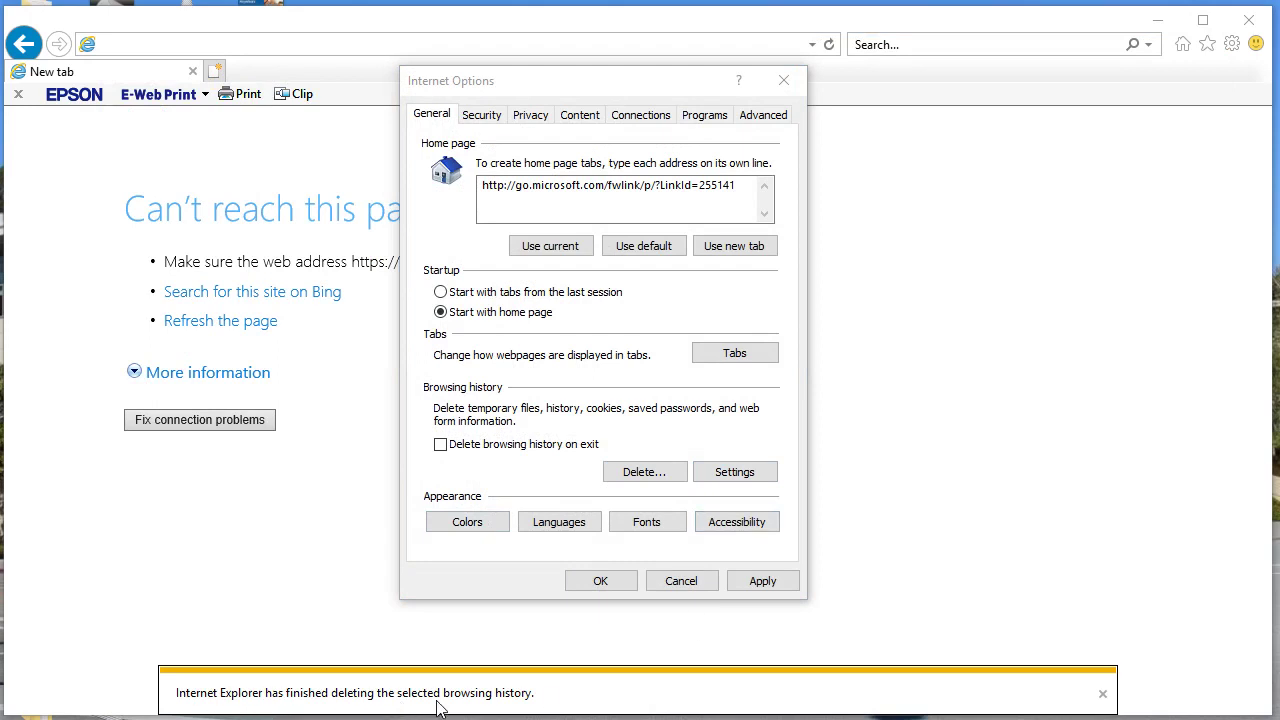
left_click(645, 474)
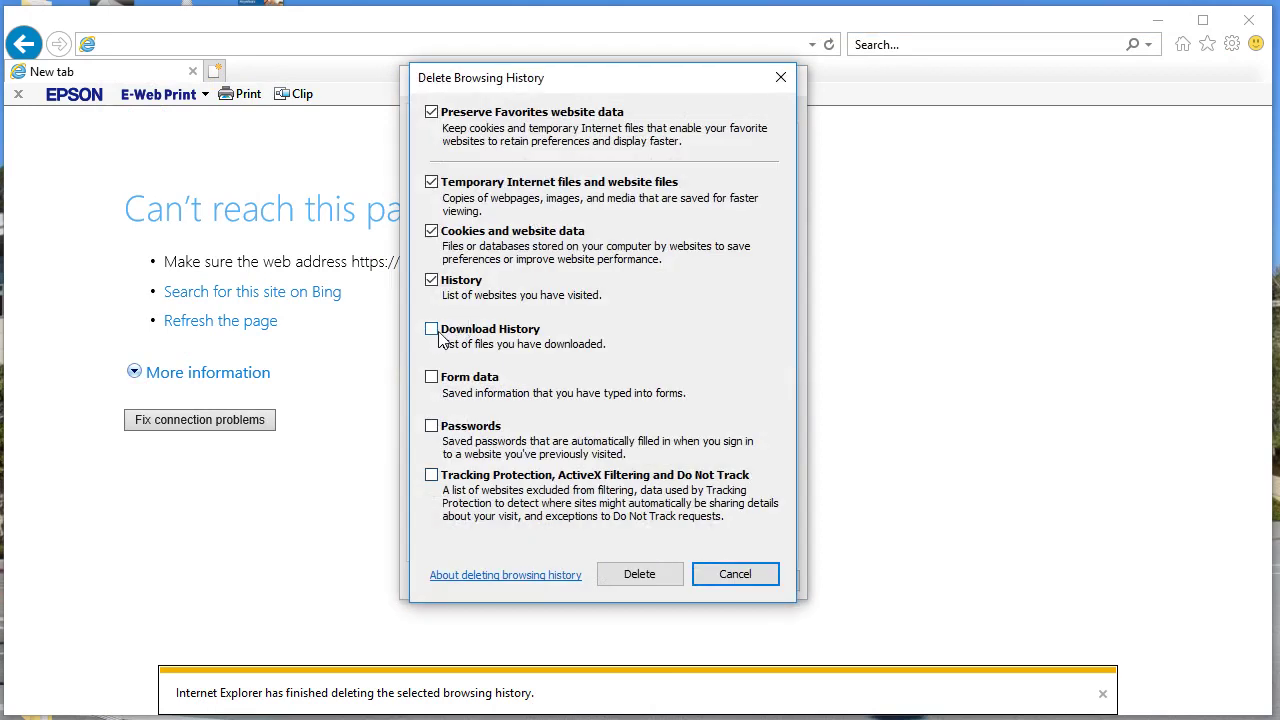
left_click(432, 330)
left_click(431, 378)
left_click(654, 582)
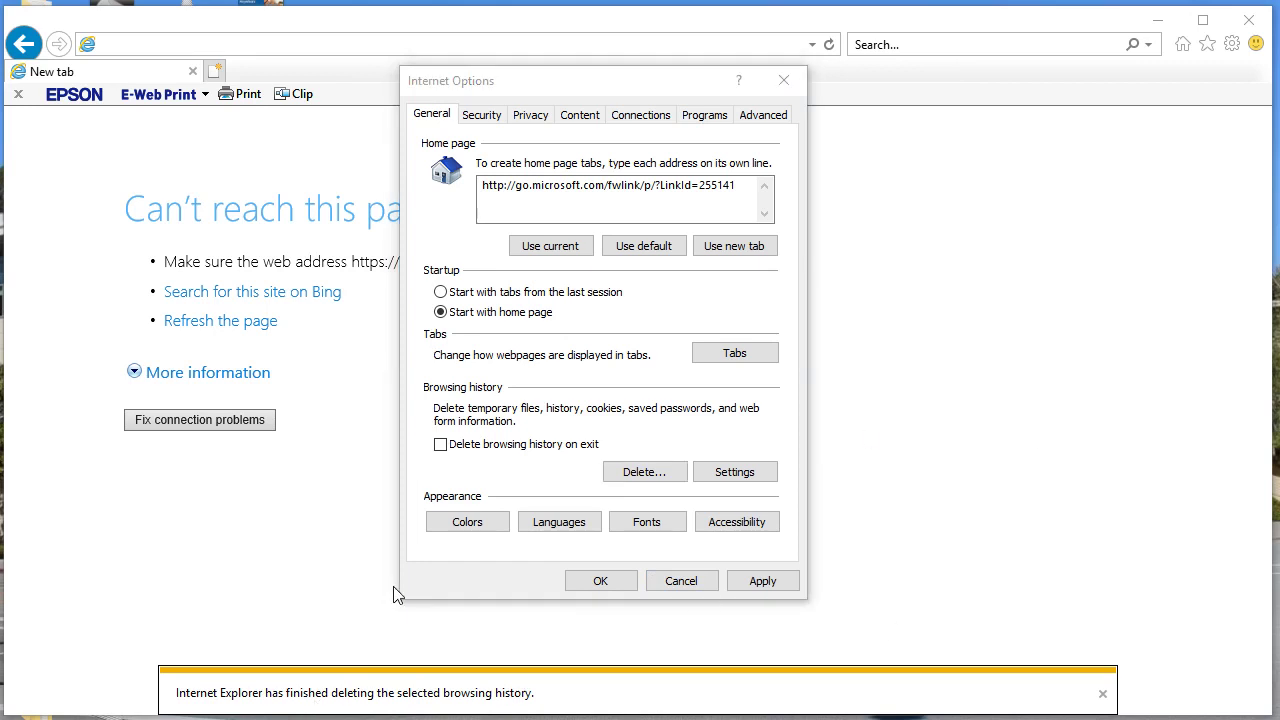
- Reopen the INetCache folder from Website Data Settings, confirm only 7 items remain, and close it
left_click(744, 476)
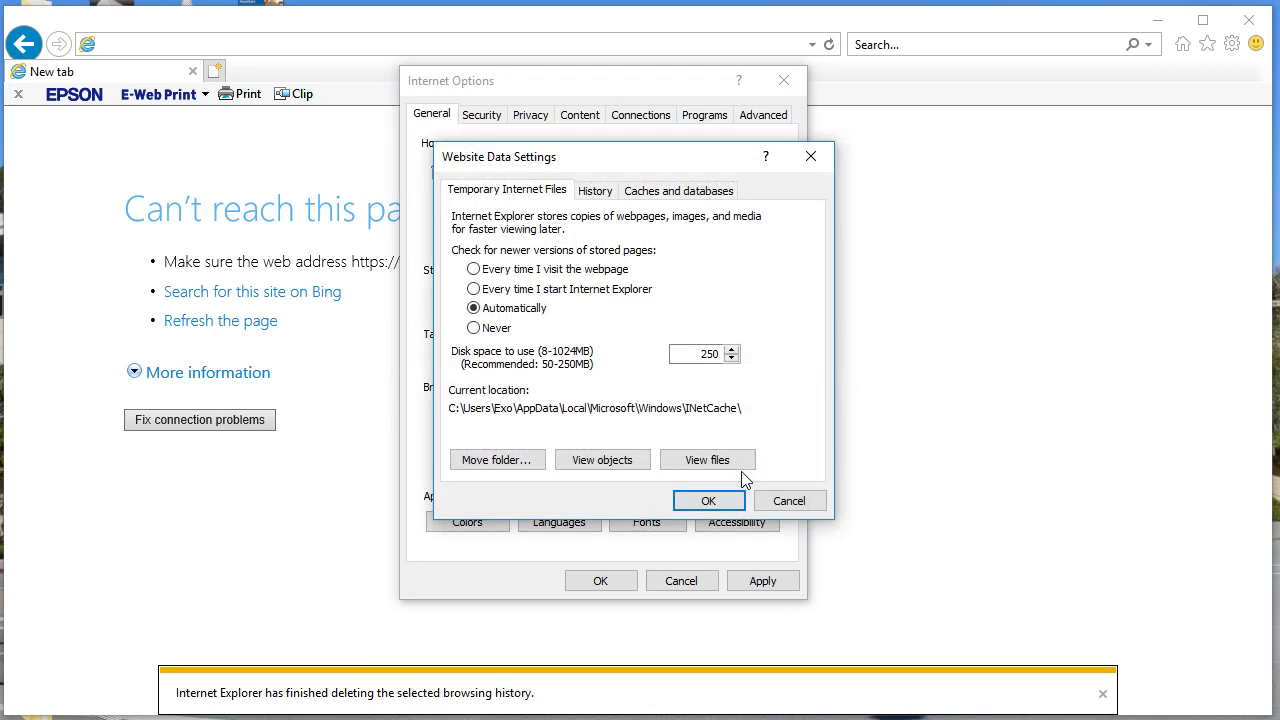
left_click(706, 474)
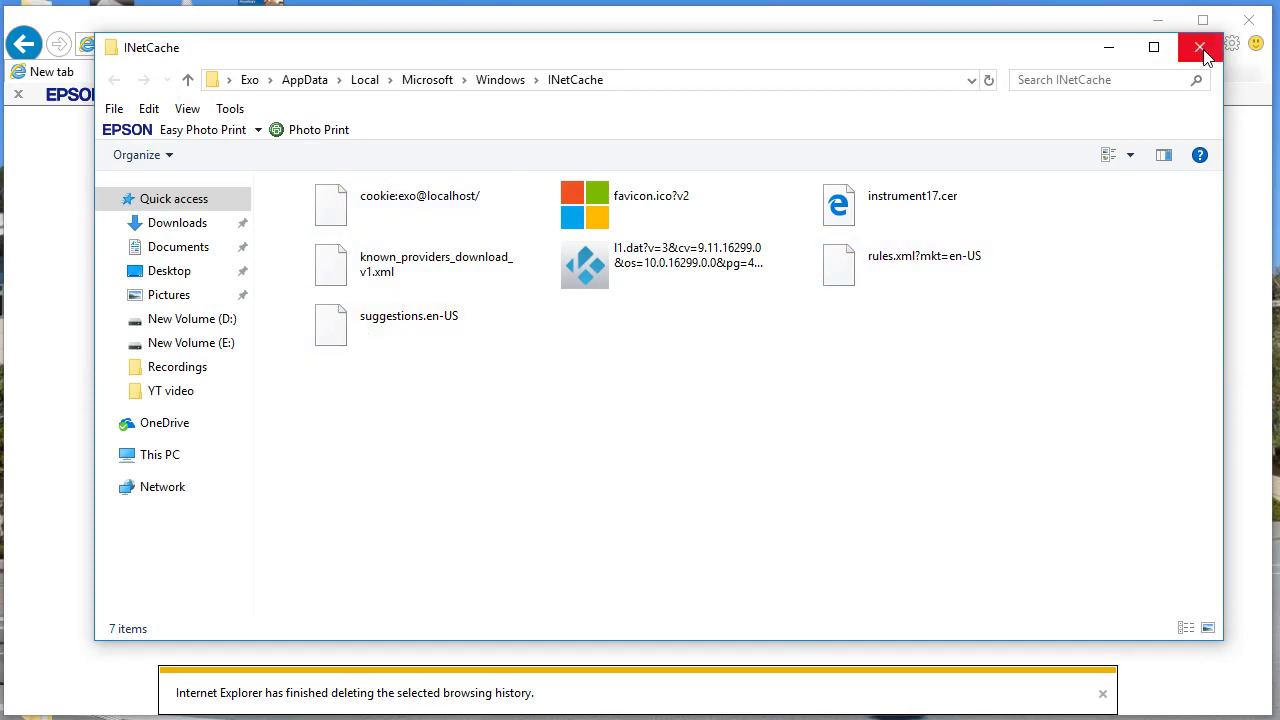
key("alt+F4")
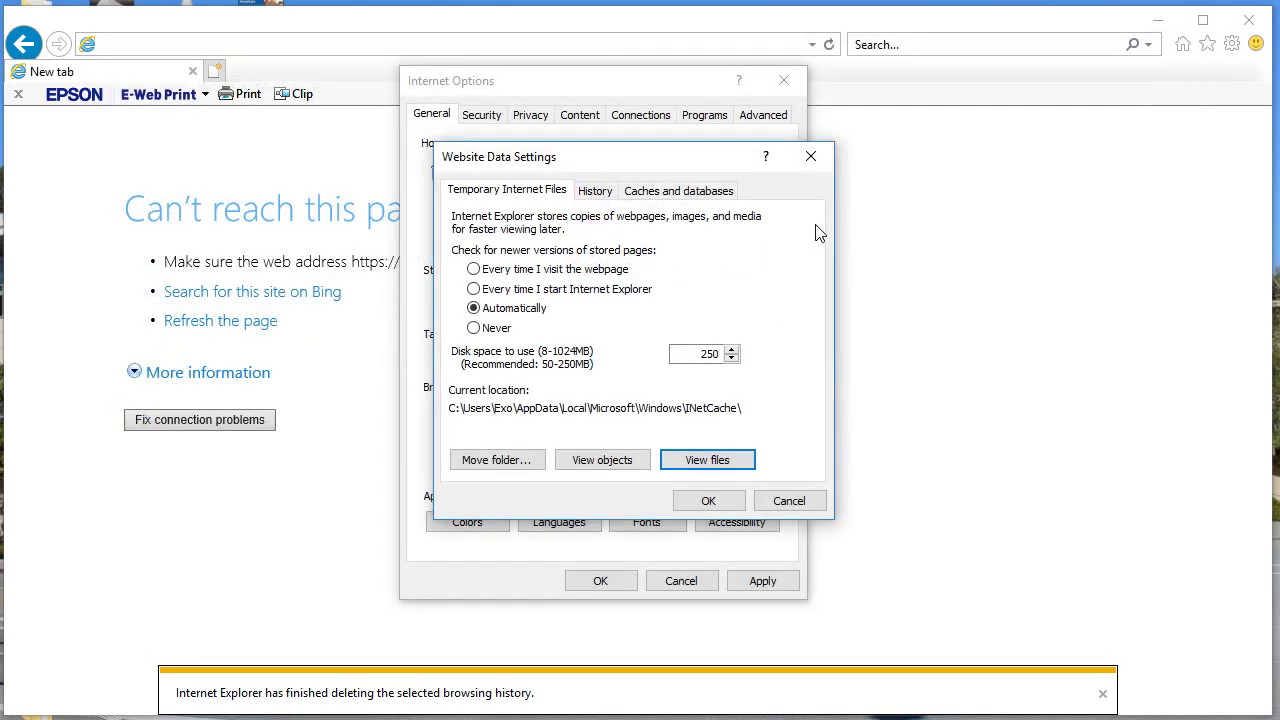
- Close Website Data Settings and Delete Browsing History, dismiss the deletion notice, and move Internet Options aside
left_click(812, 155)
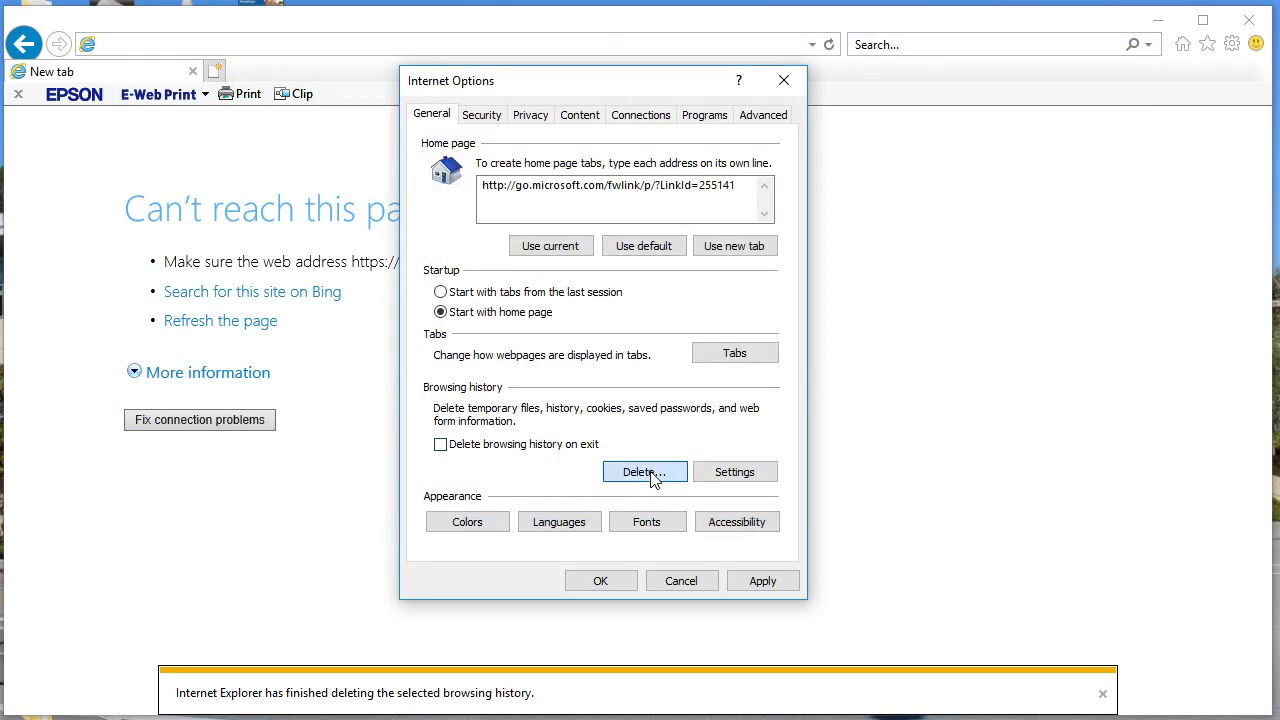
left_click(640, 470)
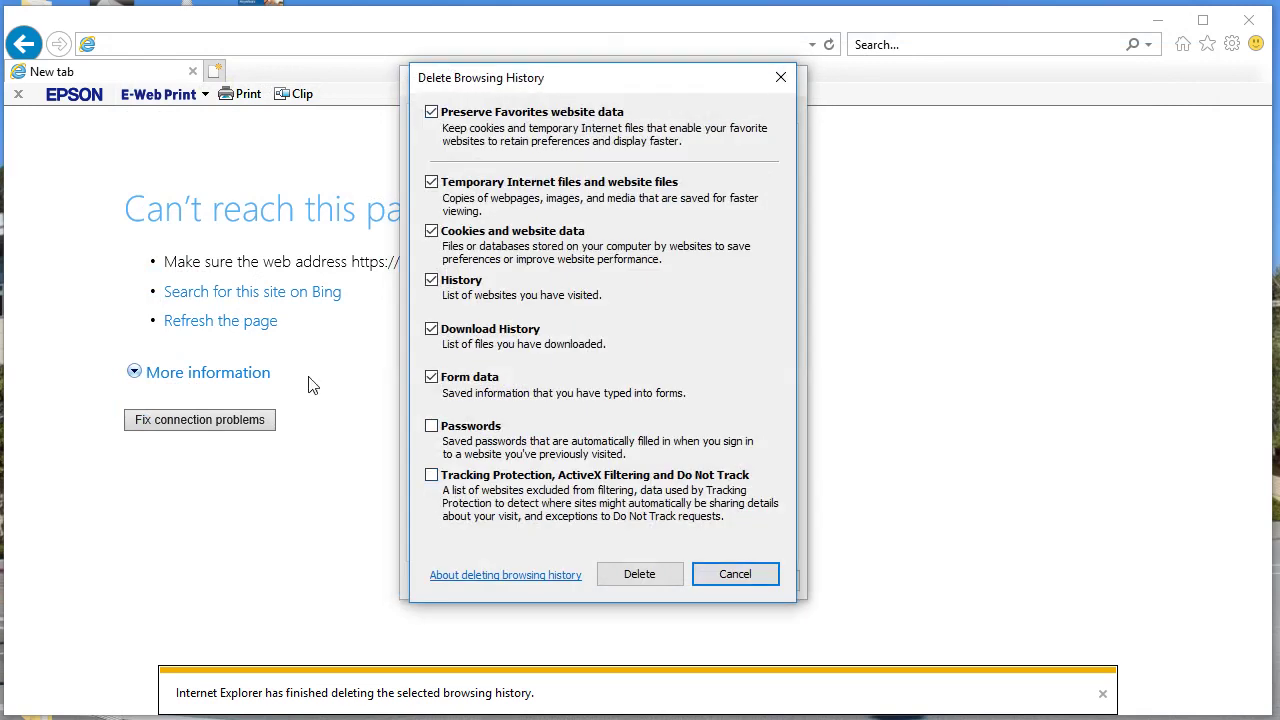
left_click(781, 77)
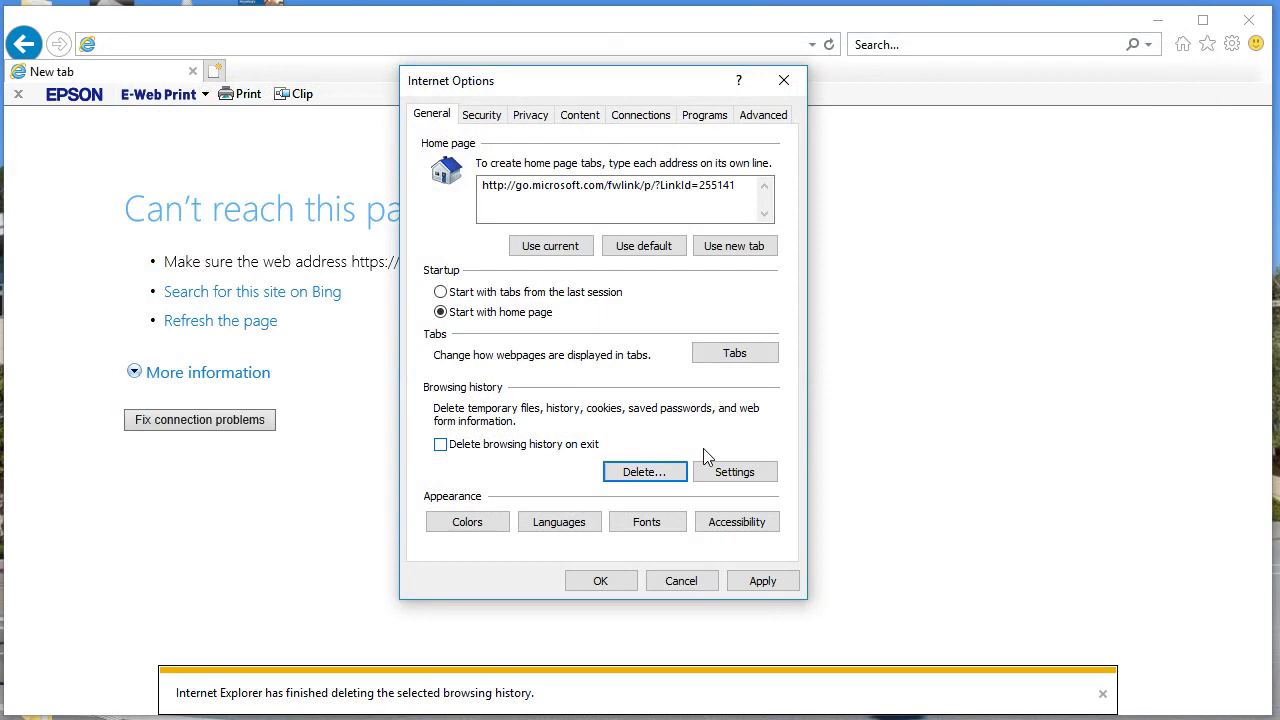
left_click(1106, 700)
left_click_drag(563, 86, 617, 100)
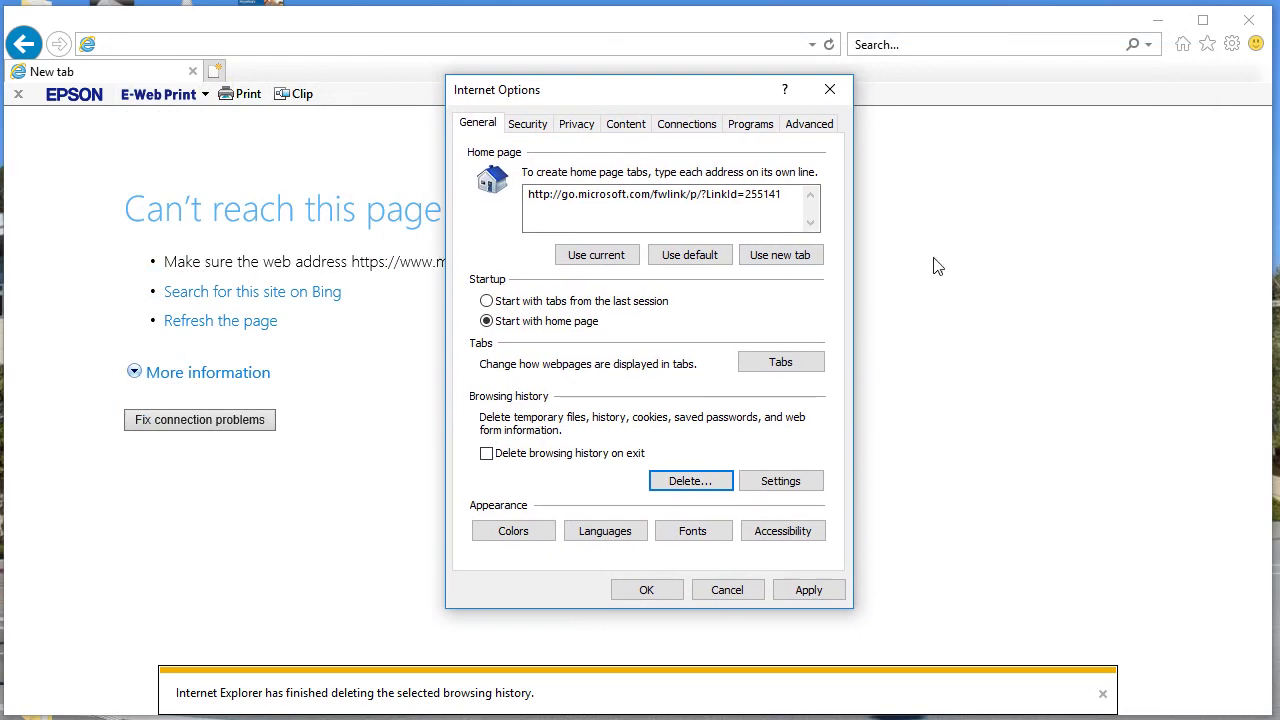